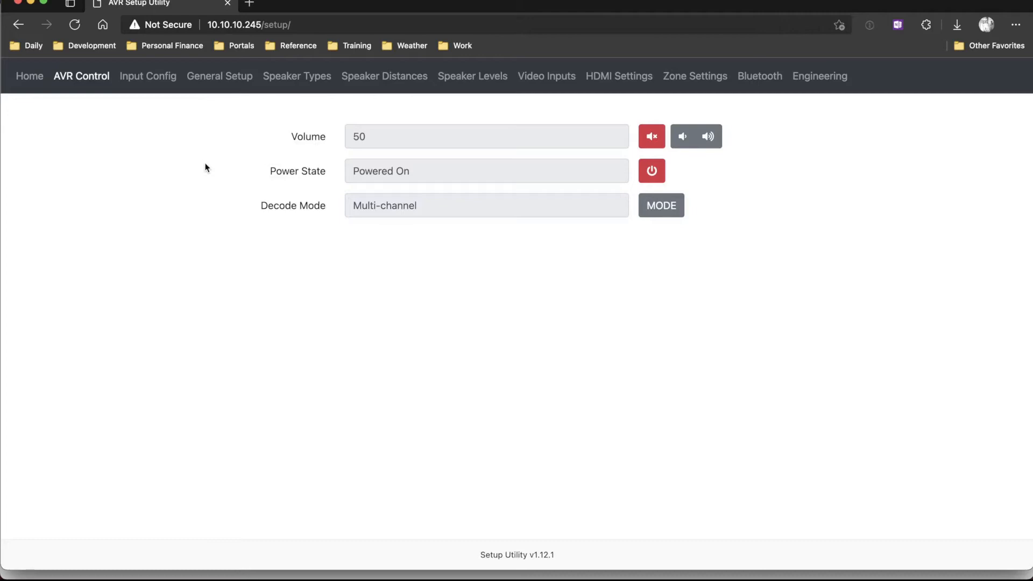
# Try the Full-DLBC-3dB Room EQ setting in the UHD input's configuration and switch Room EQ back to Off.
pyautogui.click(153, 80)
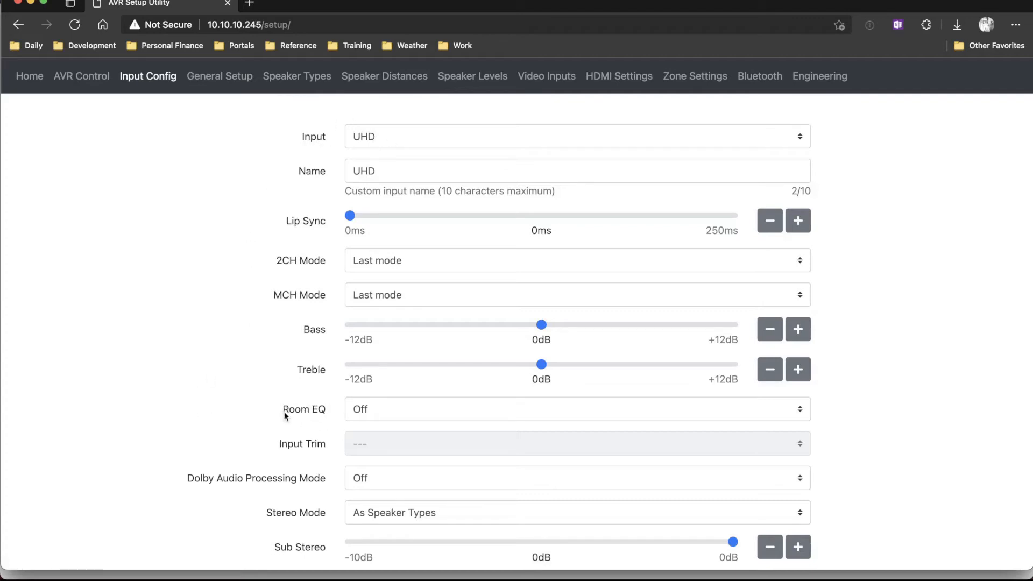
pyautogui.click(459, 412)
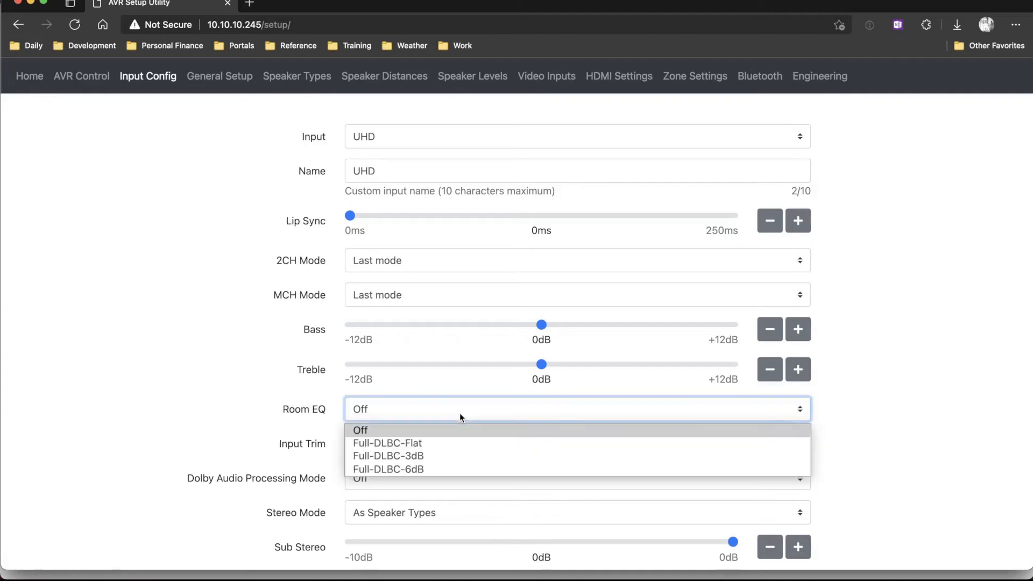
pyautogui.click(451, 453)
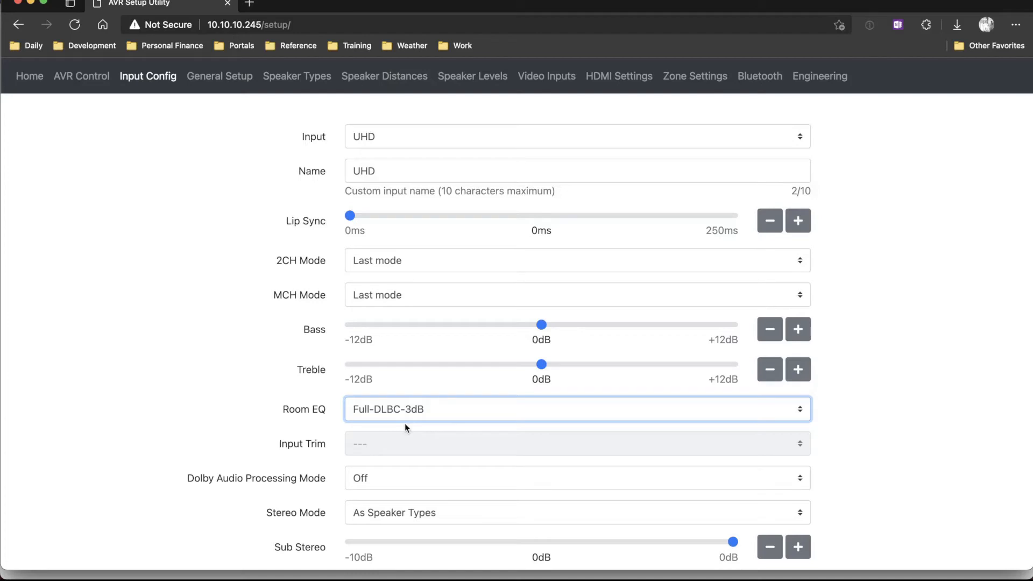
pyautogui.click(434, 412)
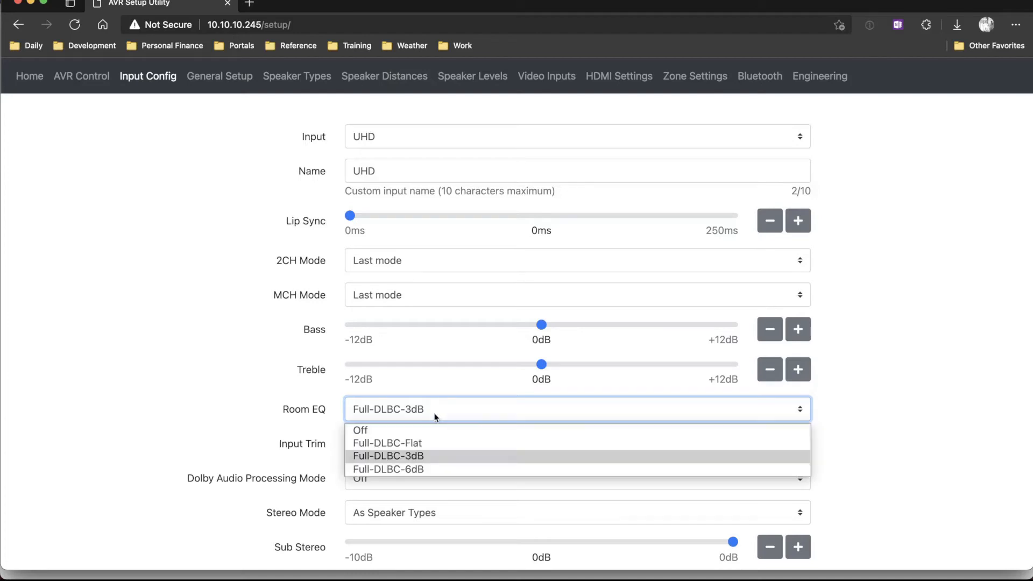
pyautogui.click(418, 430)
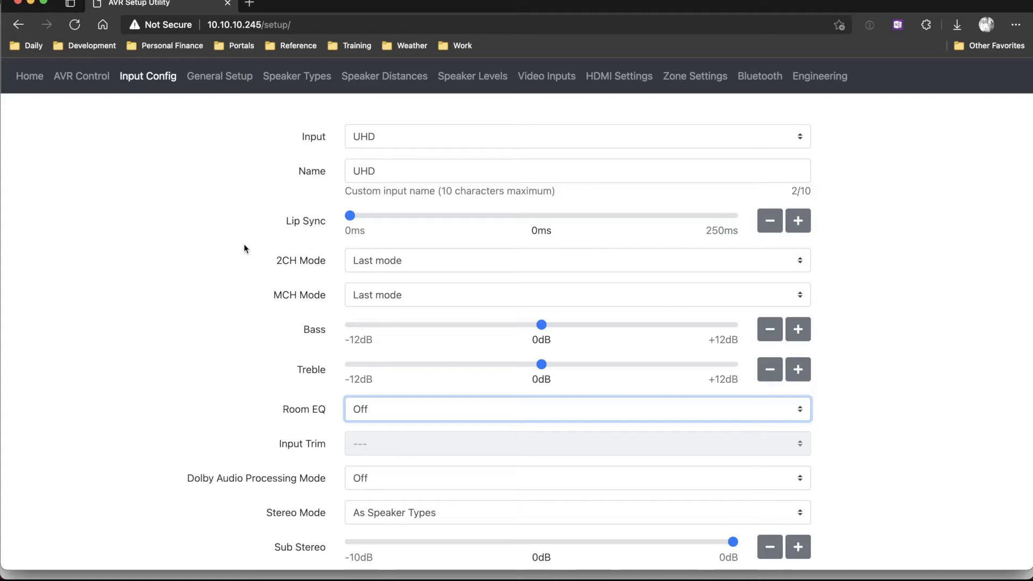
# Set the Front Left and Center speaker distances to 0 m, keeping the units in metres.
pyautogui.click(373, 81)
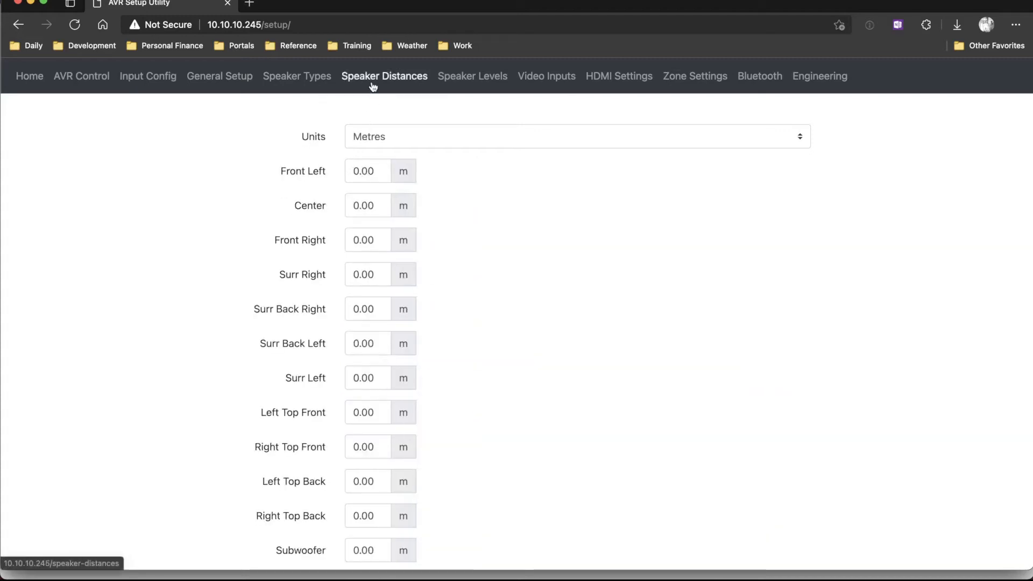
pyautogui.doubleClick(347, 172)
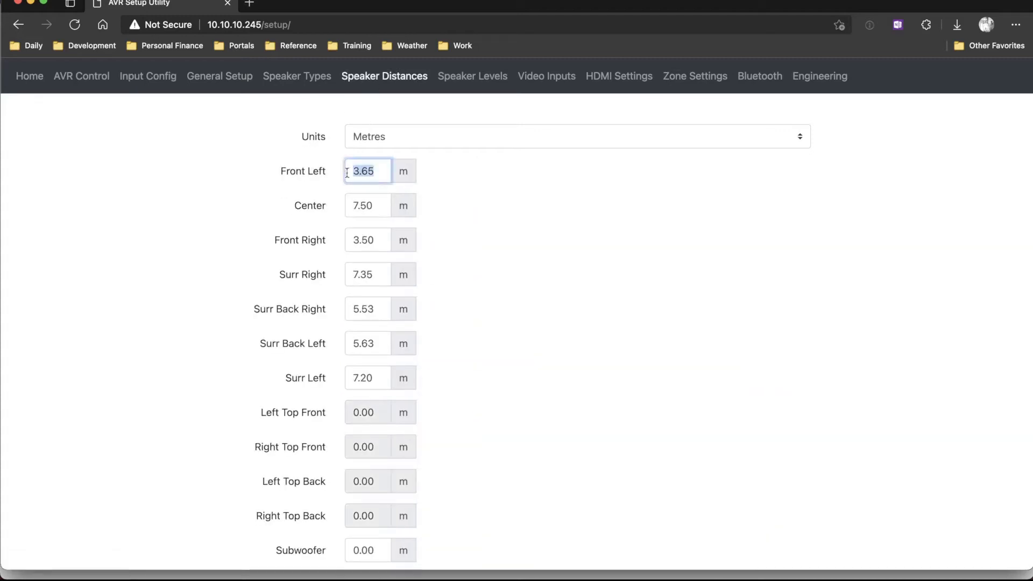
pyautogui.write('0')
pyautogui.doubleClick(369, 205)
pyautogui.write('0')
pyautogui.click(499, 183)
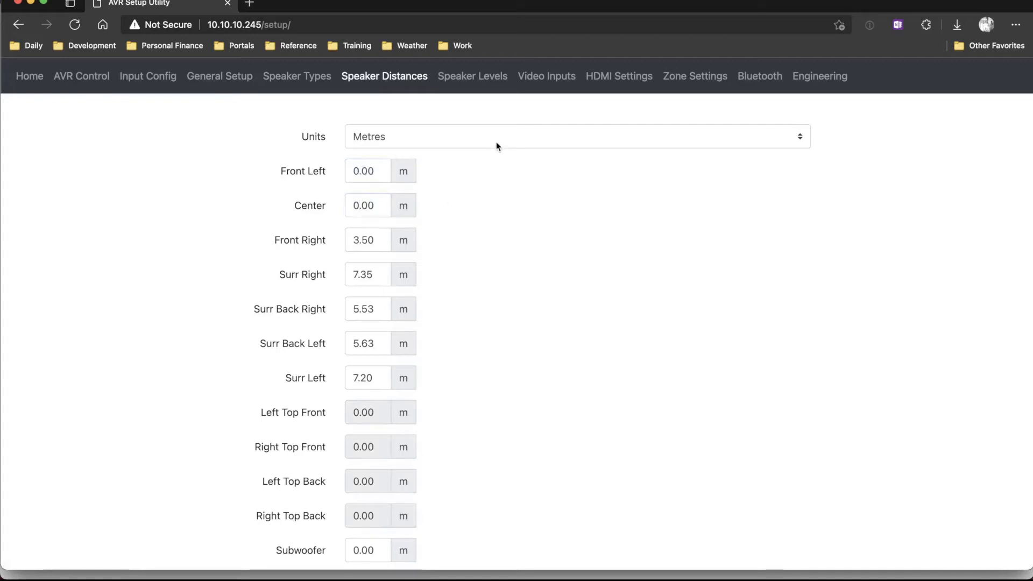
pyautogui.click(496, 141)
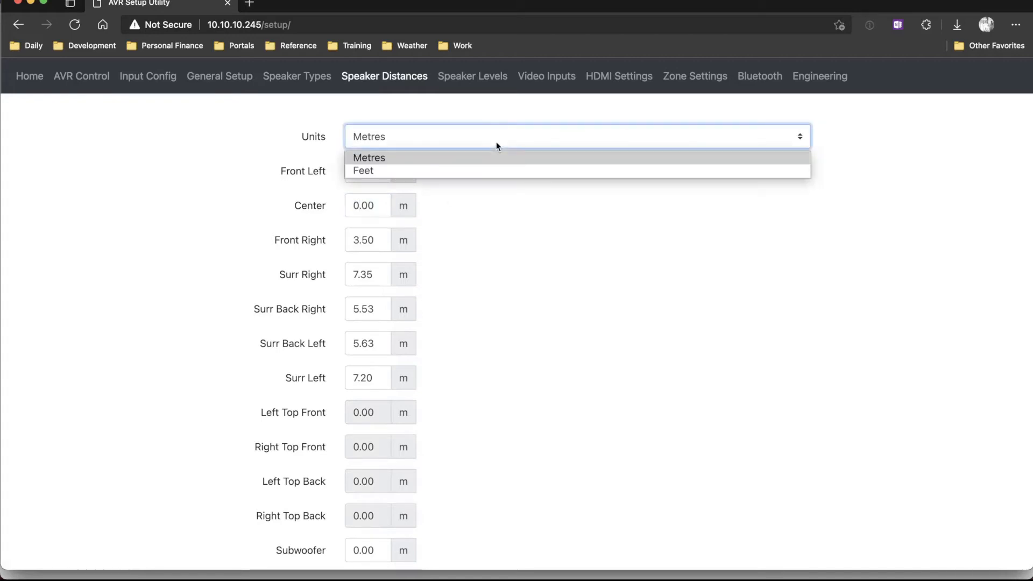
pyautogui.click(267, 153)
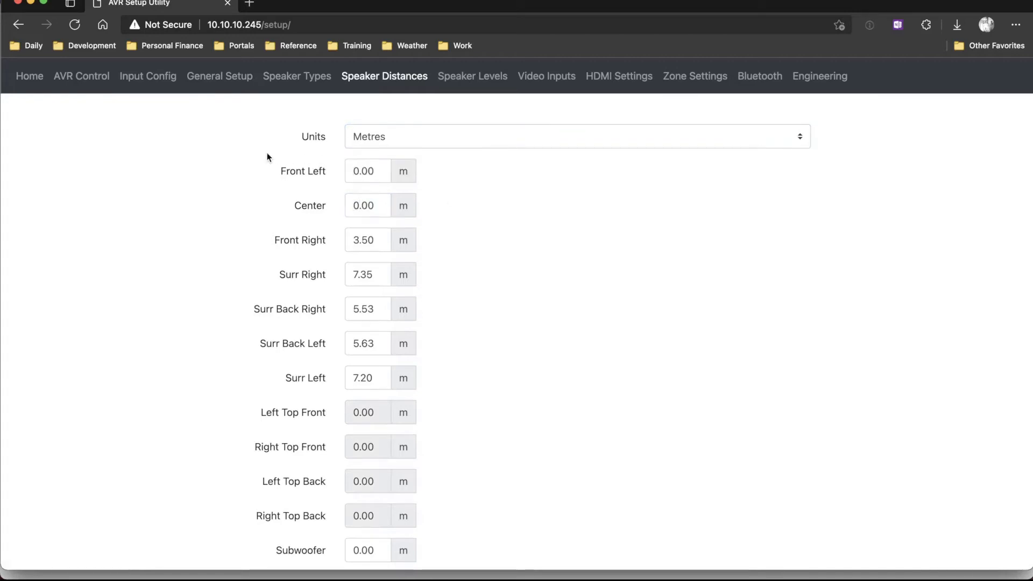
# Set the Front Right, Surr Right, Surr Back Right, Surr Back Left and Surr Left speaker distances to 0 m.
pyautogui.doubleClick(371, 240)
pyautogui.write('0')
pyautogui.doubleClick(363, 266)
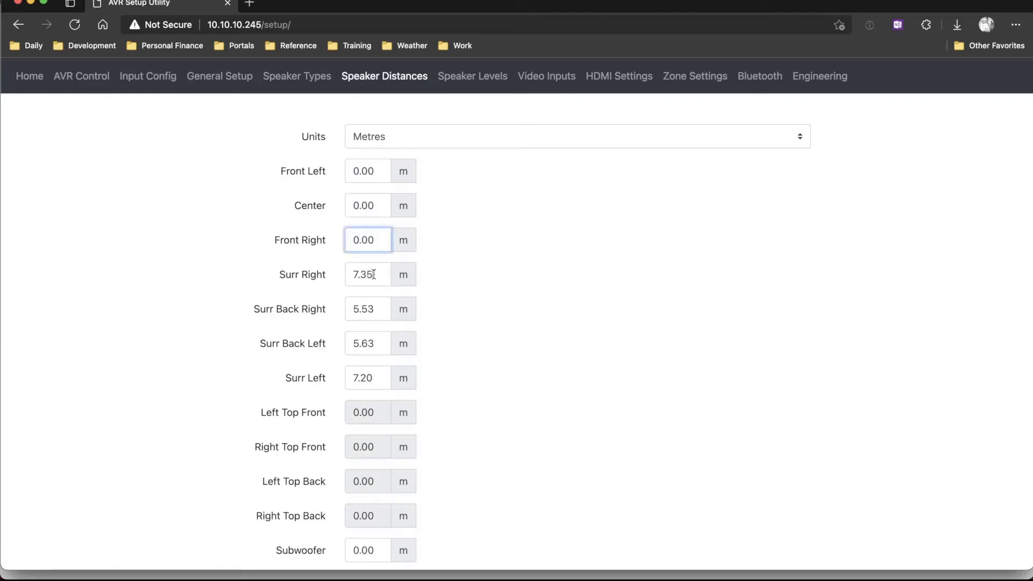
pyautogui.write('0')
pyautogui.moveTo(372, 305); pyautogui.dragTo(337, 315)
pyautogui.write('0')
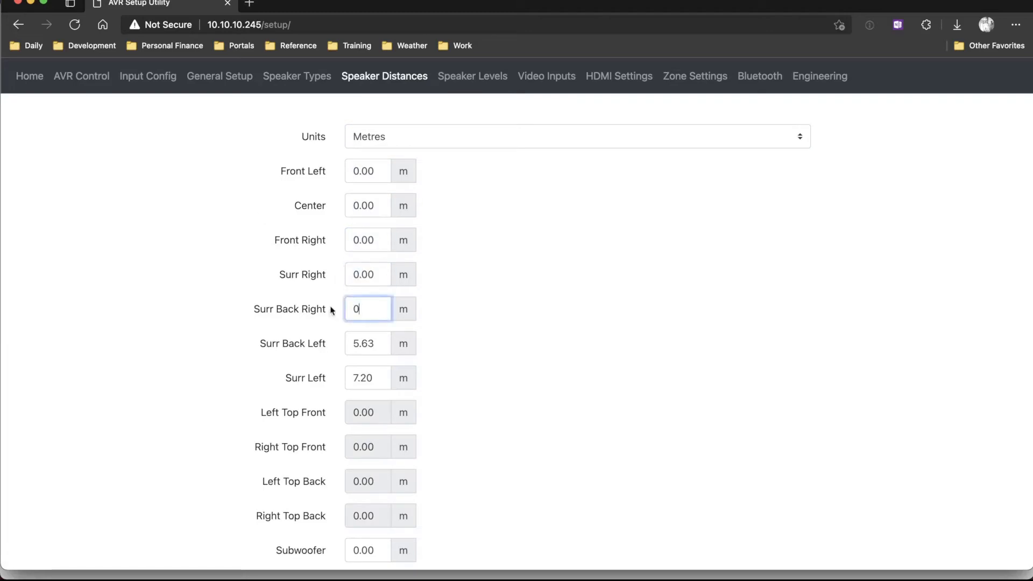
pyautogui.moveTo(379, 346); pyautogui.dragTo(347, 345)
pyautogui.write('0')
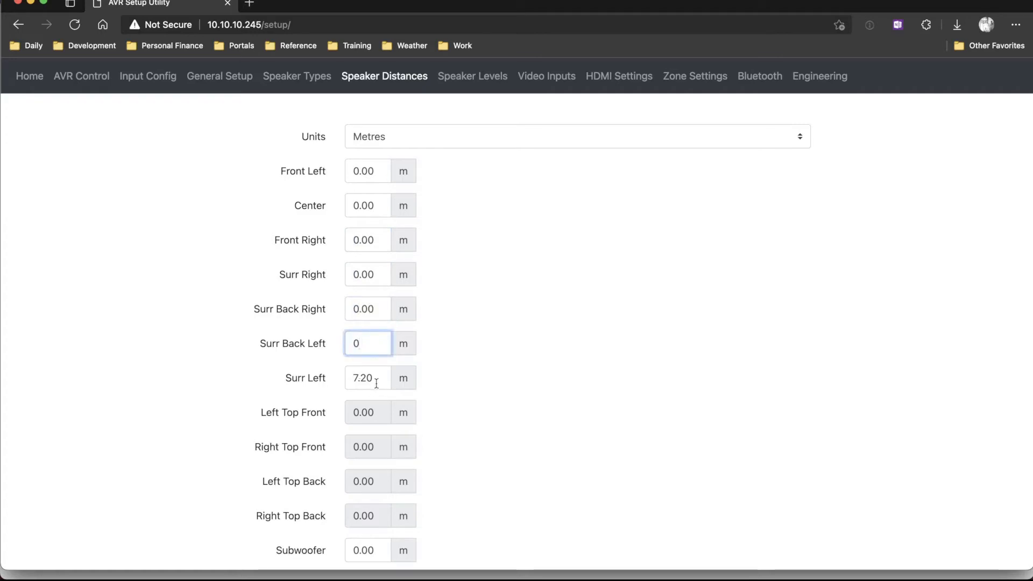
pyautogui.moveTo(376, 379); pyautogui.dragTo(349, 378)
pyautogui.write('0')
# Check the distances of all speakers, including the Subwoofer and Channels 13 to 16.
pyautogui.scroll(-5, 268, 360)
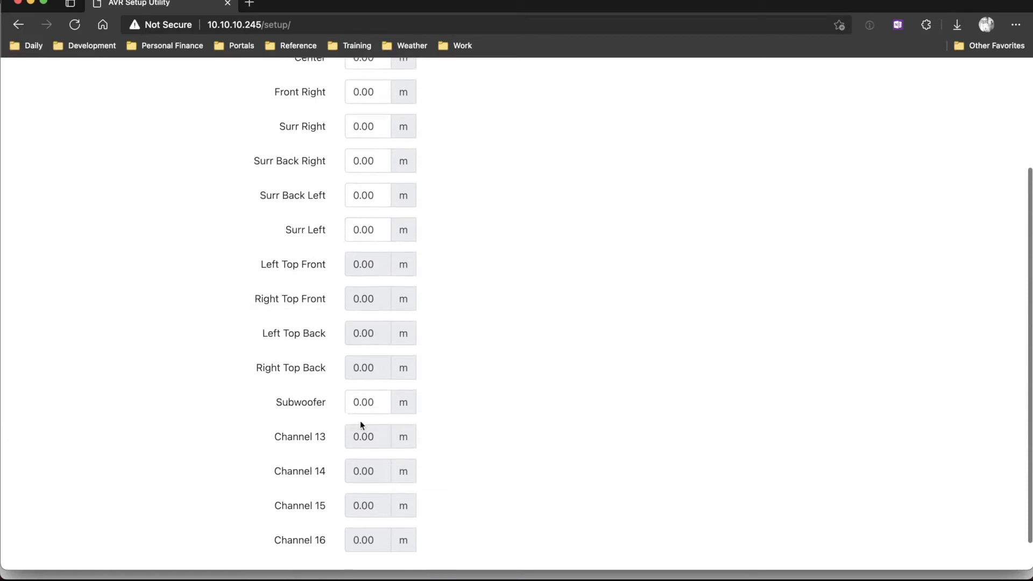
pyautogui.click(369, 402)
pyautogui.scroll(4, 269, 398)
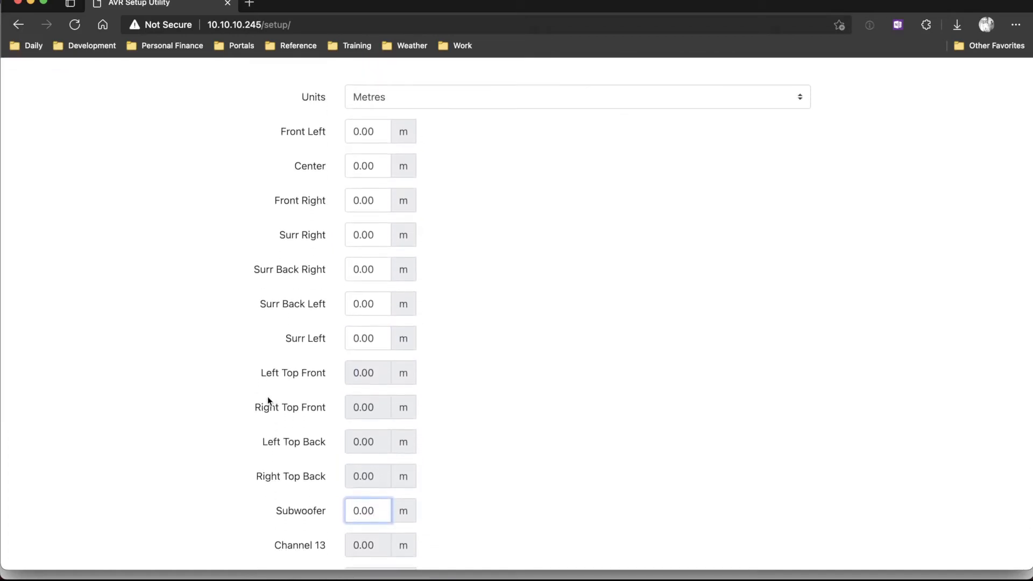
pyautogui.click(249, 276)
pyautogui.scroll(-5, 194, 302)
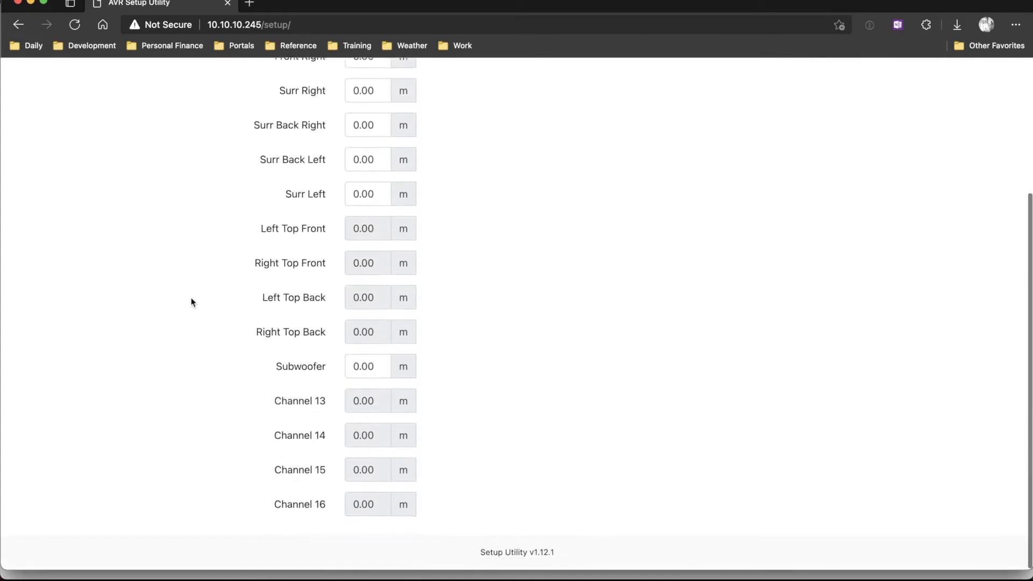
pyautogui.scroll(3, 196, 301)
pyautogui.scroll(3, 195, 301)
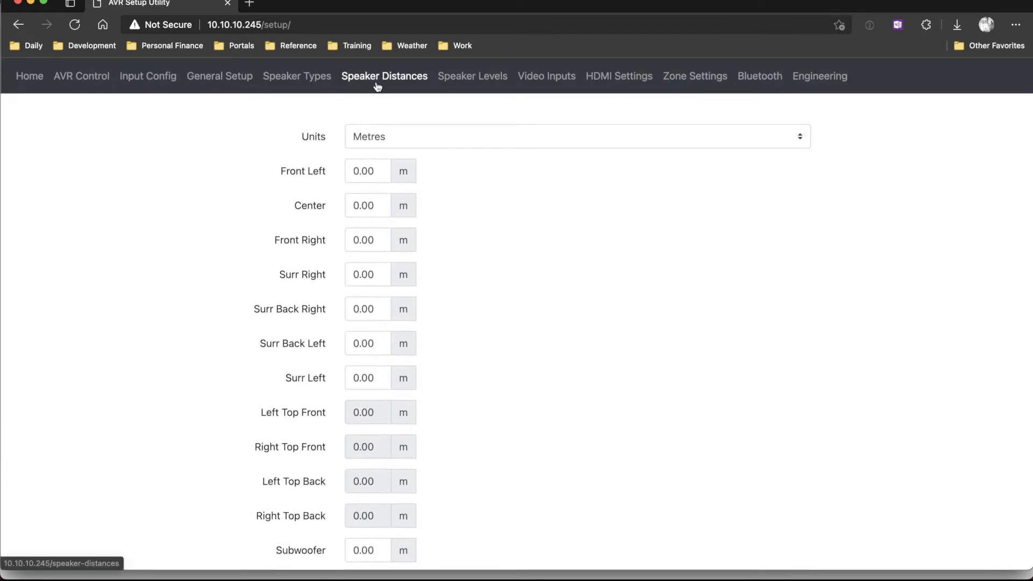
# Set the speaker levels of the front left, center, front right and all four surround and surround back channels to 0 dB.
pyautogui.click(466, 81)
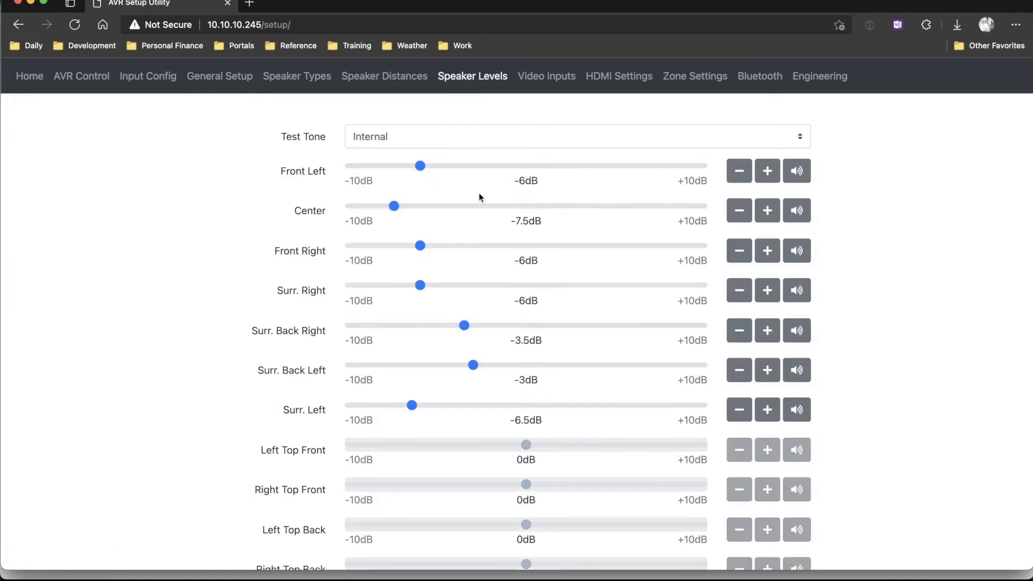
pyautogui.click(526, 166)
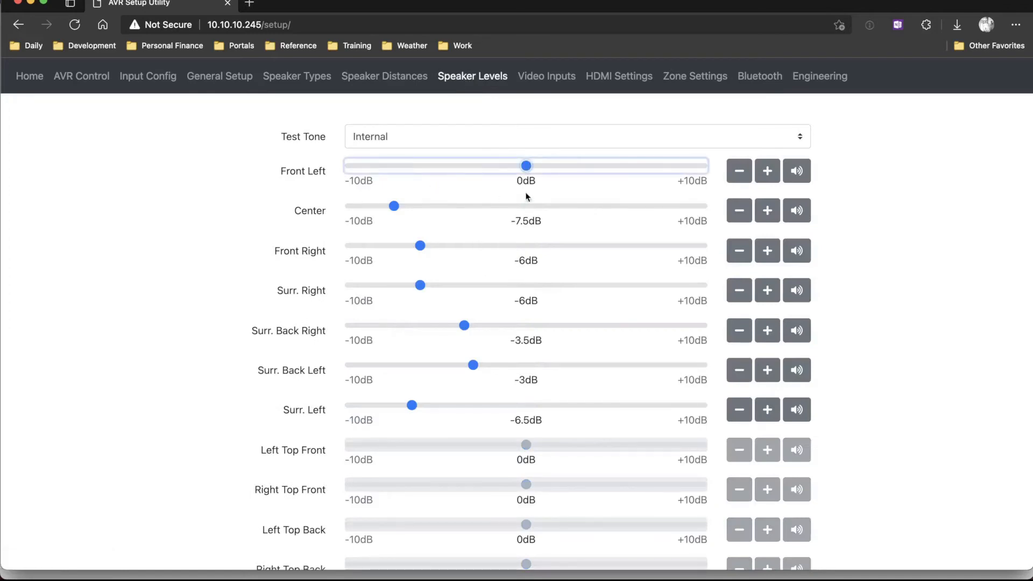
pyautogui.click(526, 206)
pyautogui.click(526, 245)
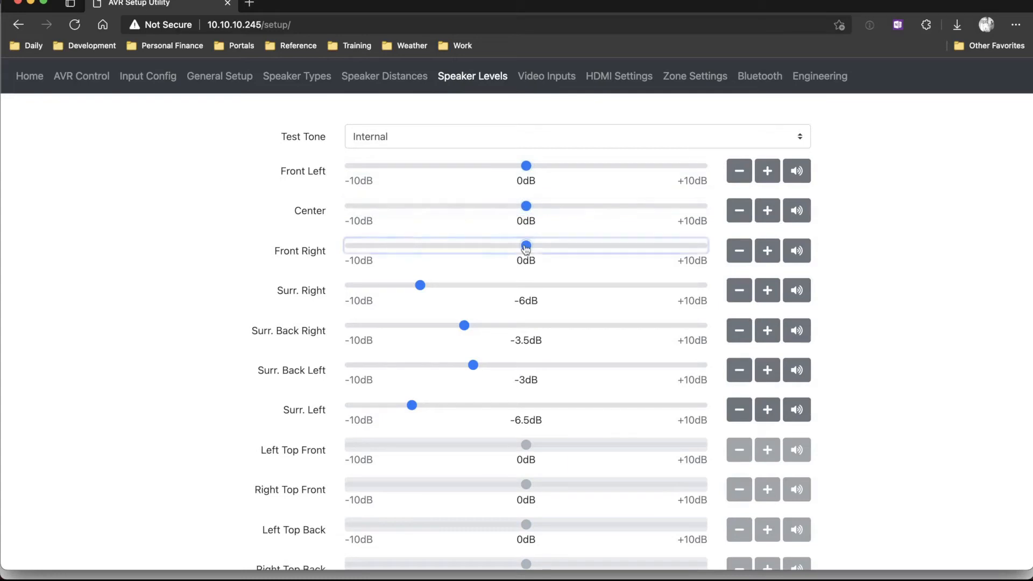
pyautogui.click(524, 285)
pyautogui.click(526, 326)
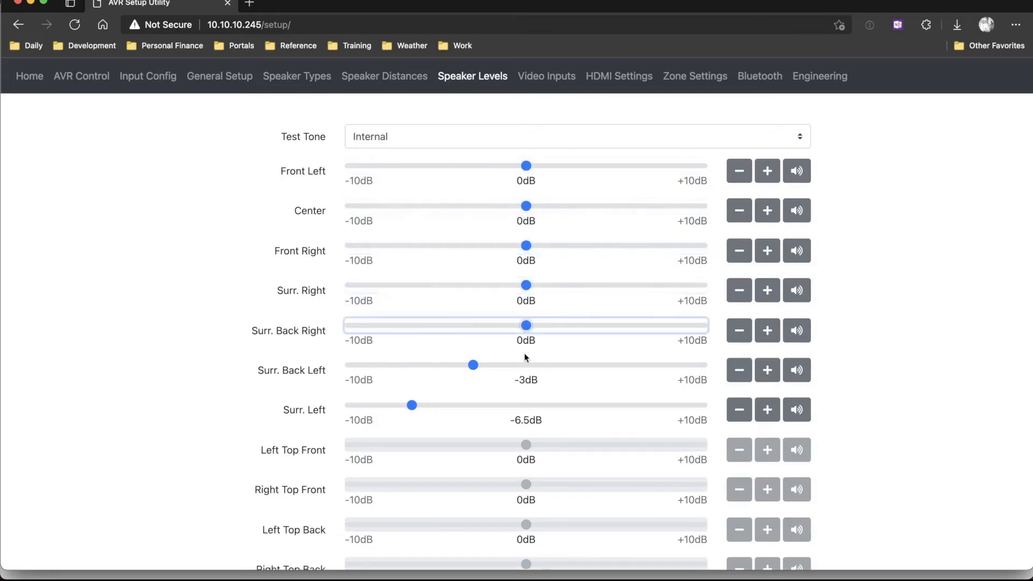
pyautogui.click(526, 365)
pyautogui.click(525, 406)
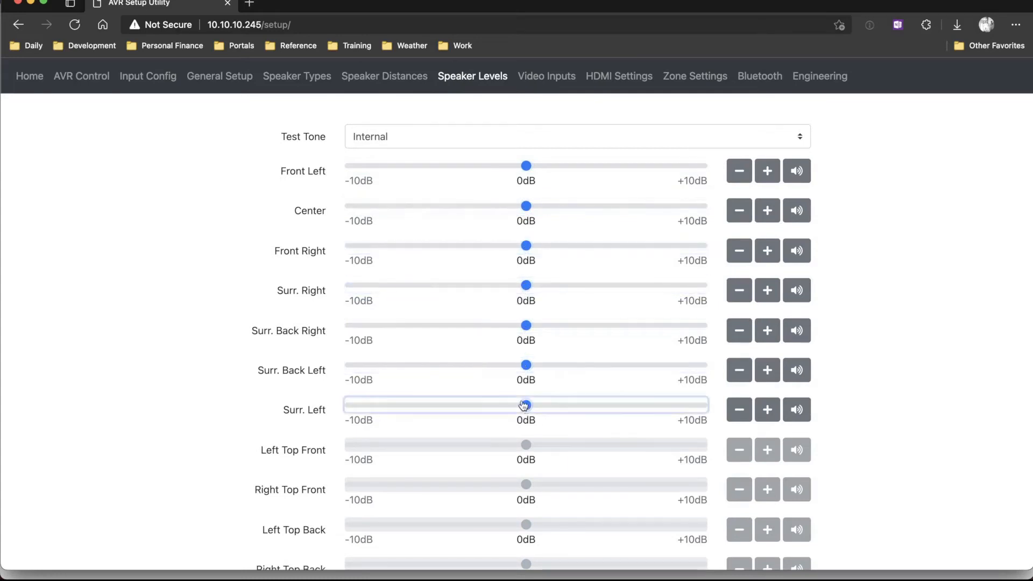
pyautogui.click(236, 374)
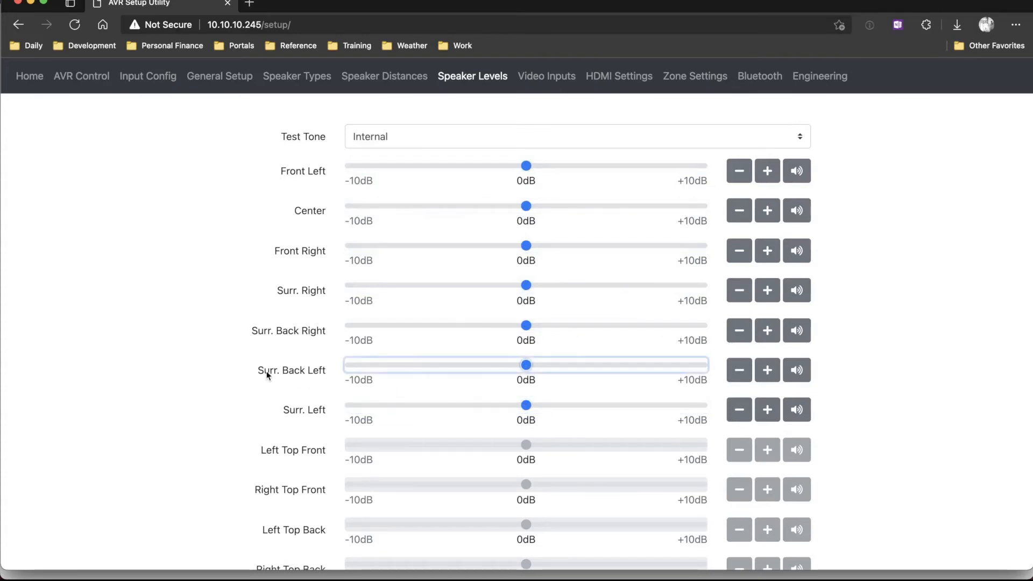
# Review the speaker levels of all channels, including the Subwoofer.
pyautogui.scroll(-1, 268, 373)
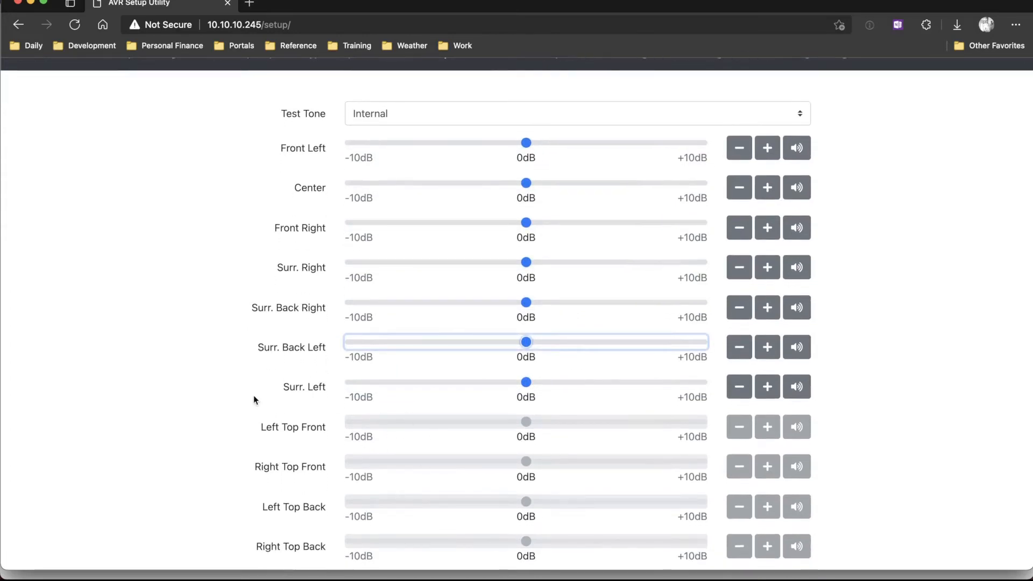
pyautogui.scroll(-5, 253, 398)
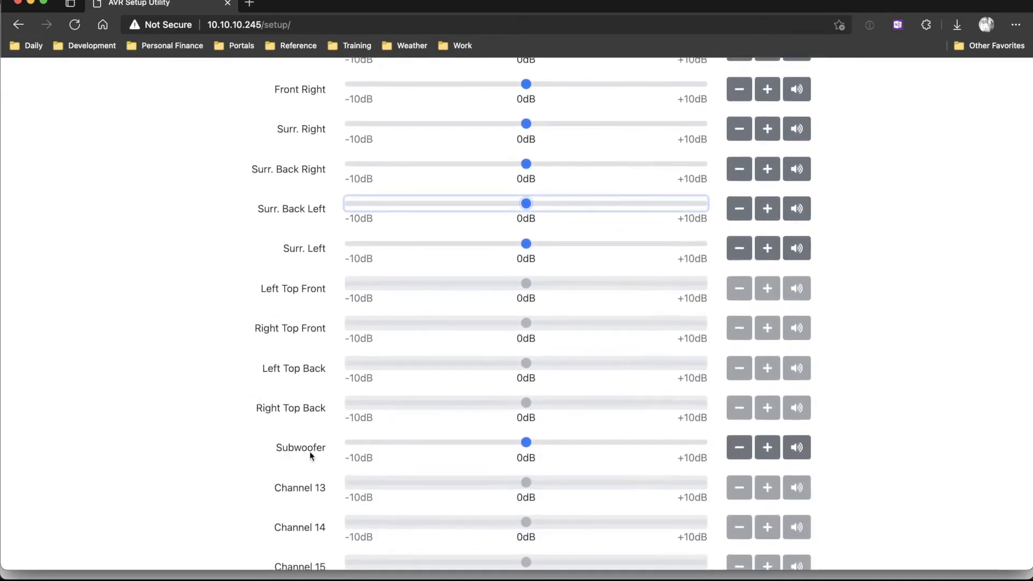
pyautogui.scroll(5, 309, 450)
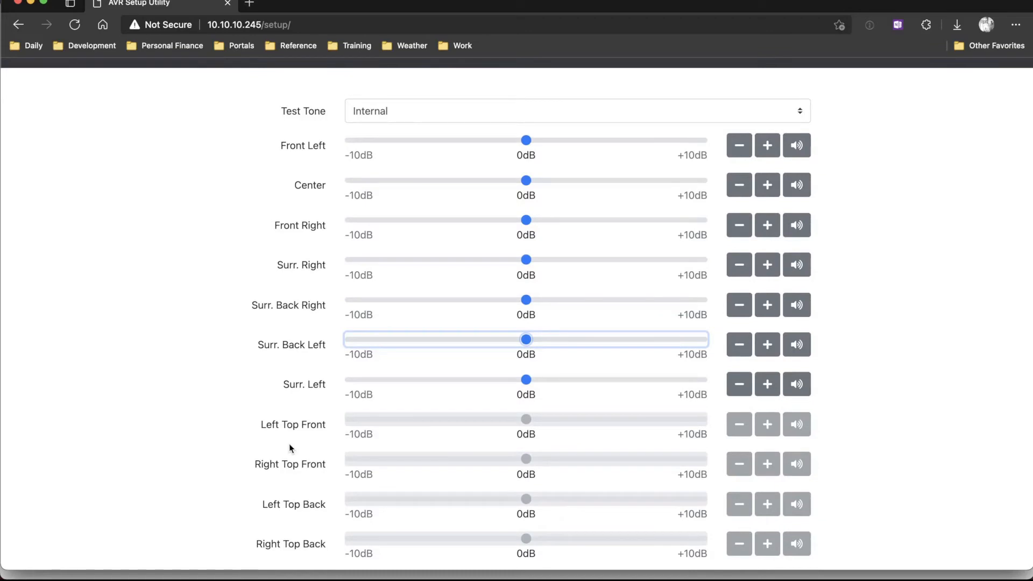
pyautogui.scroll(1, 263, 306)
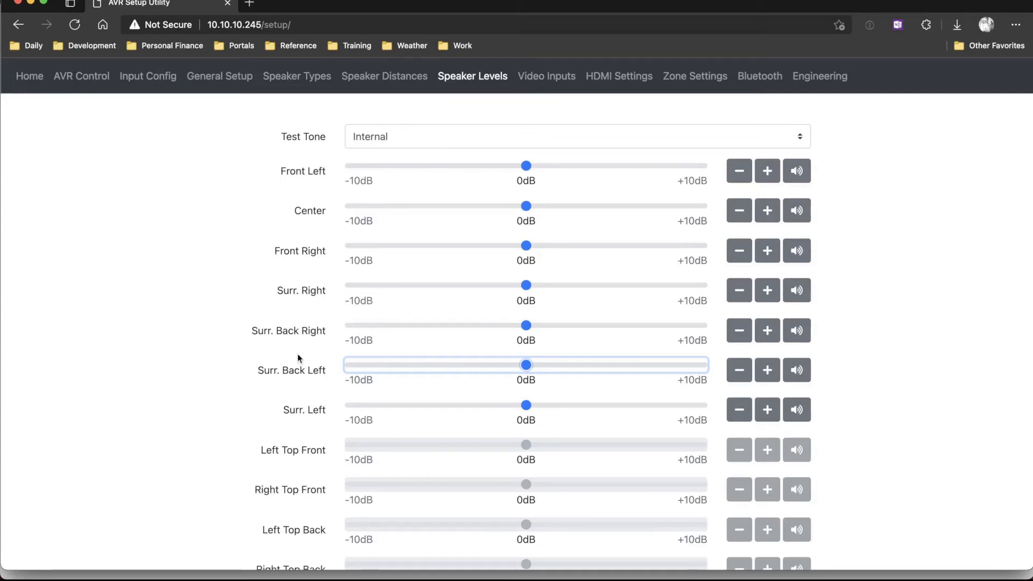
pyautogui.click(222, 354)
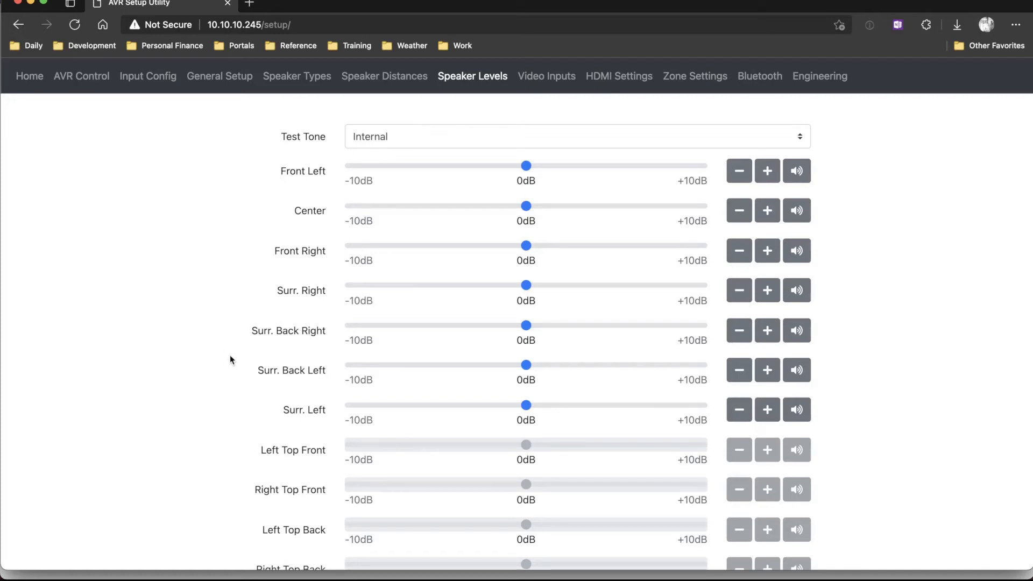
pyautogui.scroll(-1, 230, 354)
pyautogui.scroll(-5, 234, 353)
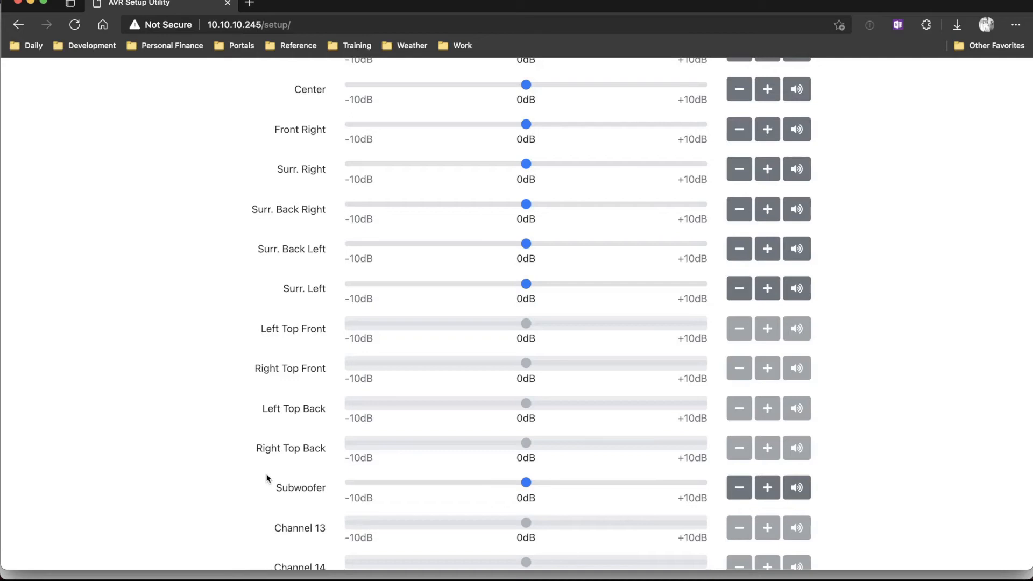
pyautogui.scroll(3, 267, 478)
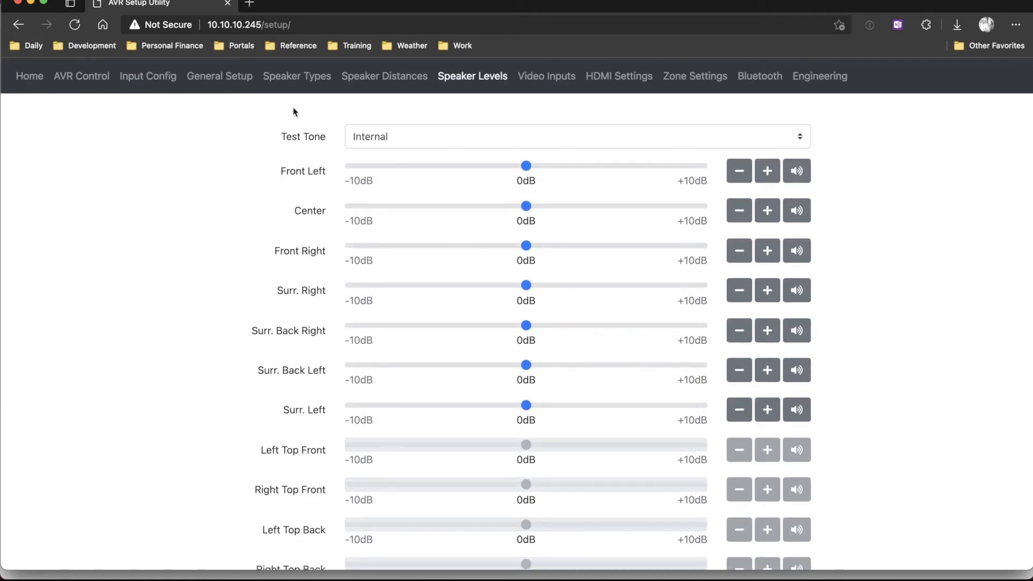
# Set the Center speaker type to Large.
pyautogui.click(288, 83)
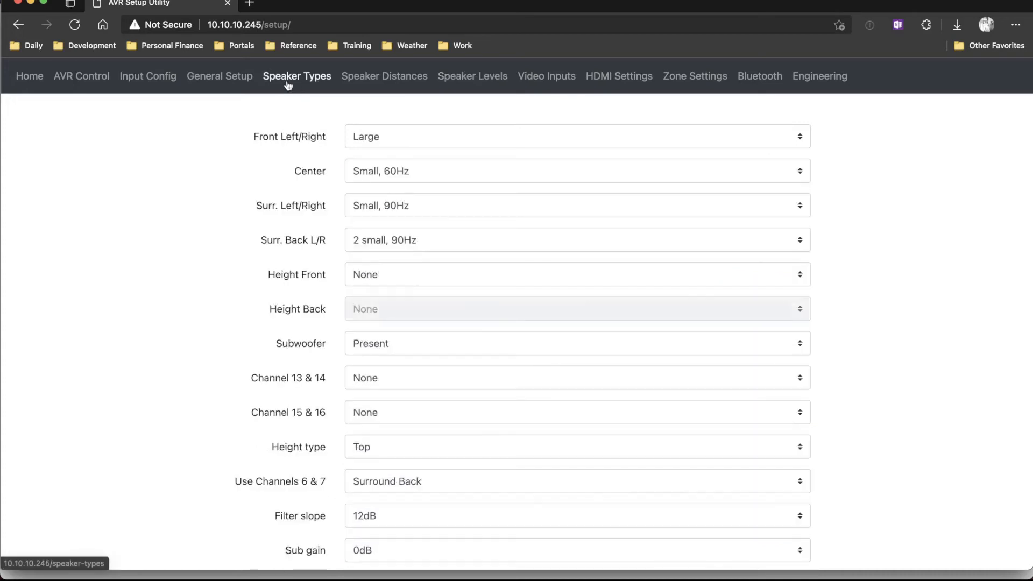
pyautogui.scroll(-2, 212, 189)
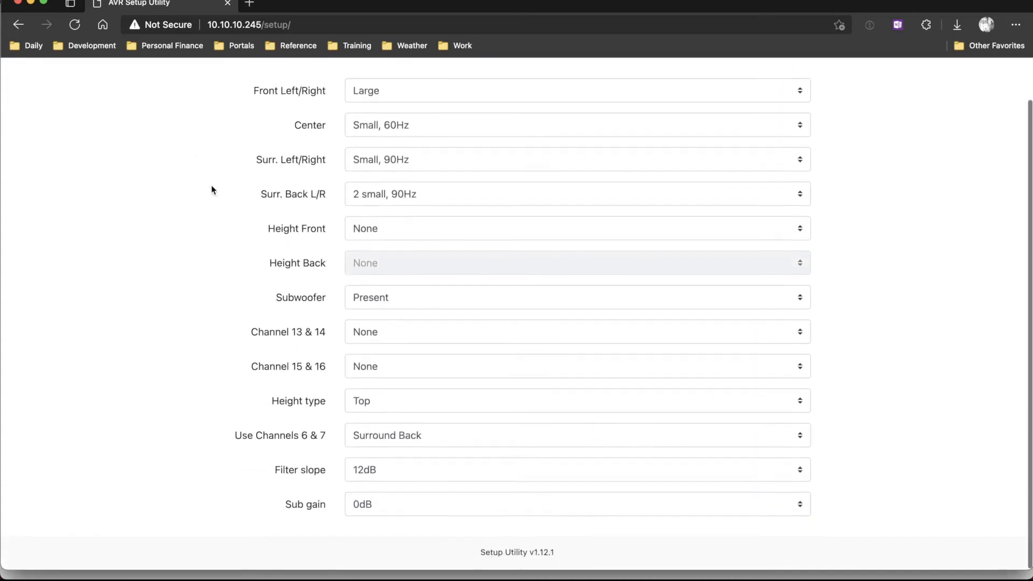
pyautogui.scroll(2, 211, 189)
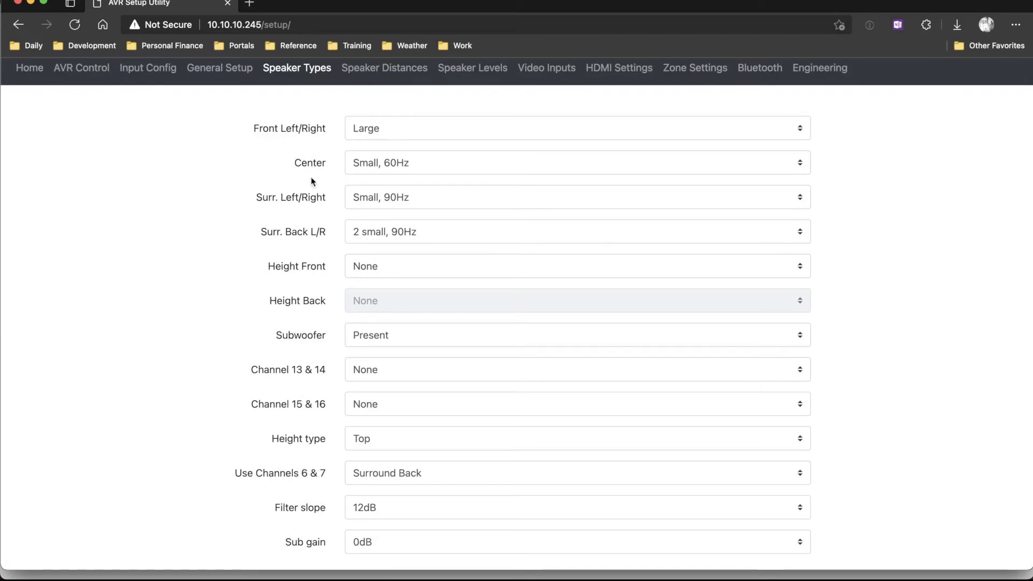
pyautogui.click(428, 162)
pyautogui.click(418, 184)
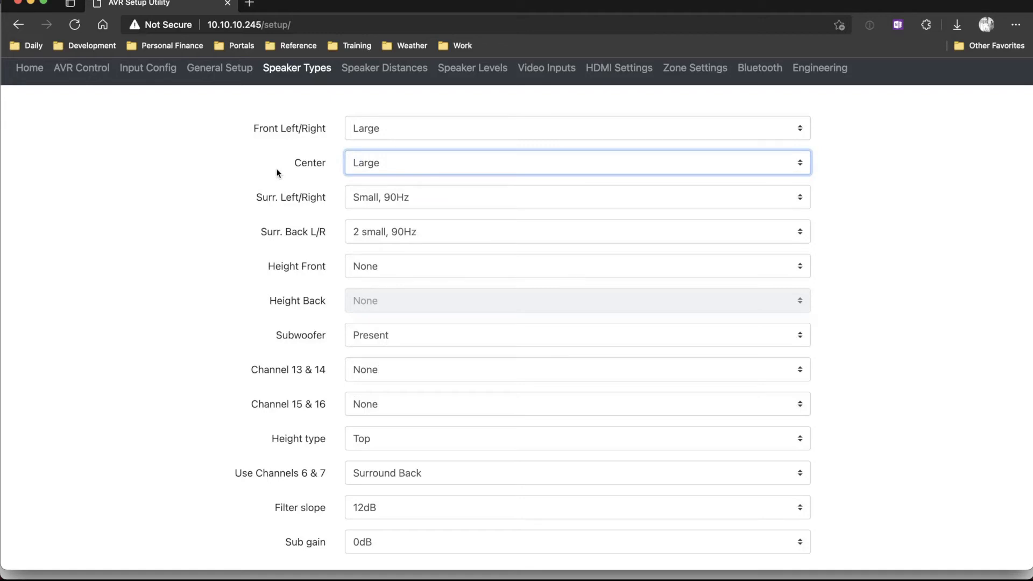
# Set the Surr. Left/Right speaker type to Large and Surr. Back L/R to 2 large.
pyautogui.click(404, 195)
pyautogui.click(399, 214)
pyautogui.click(401, 234)
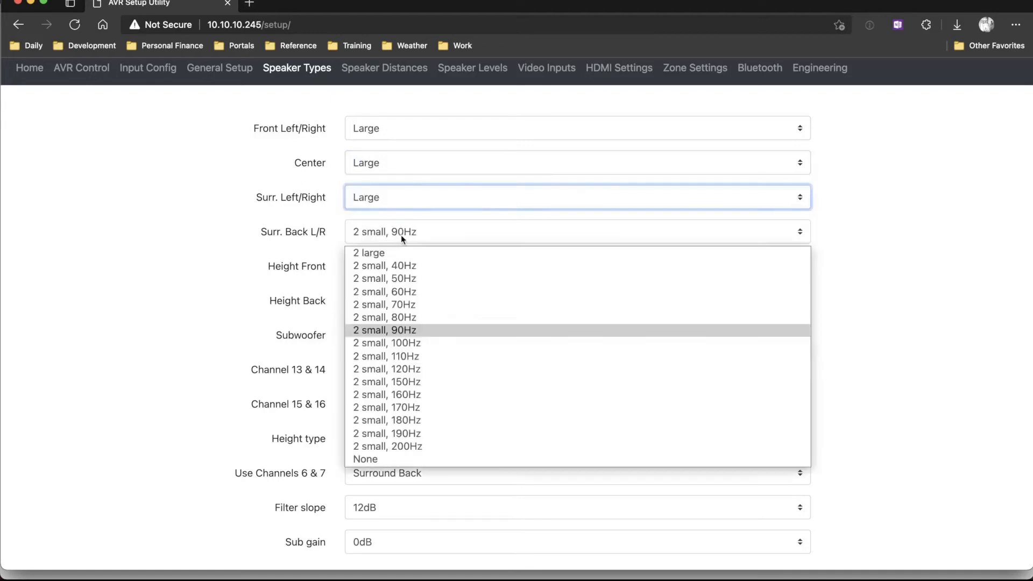
pyautogui.click(402, 252)
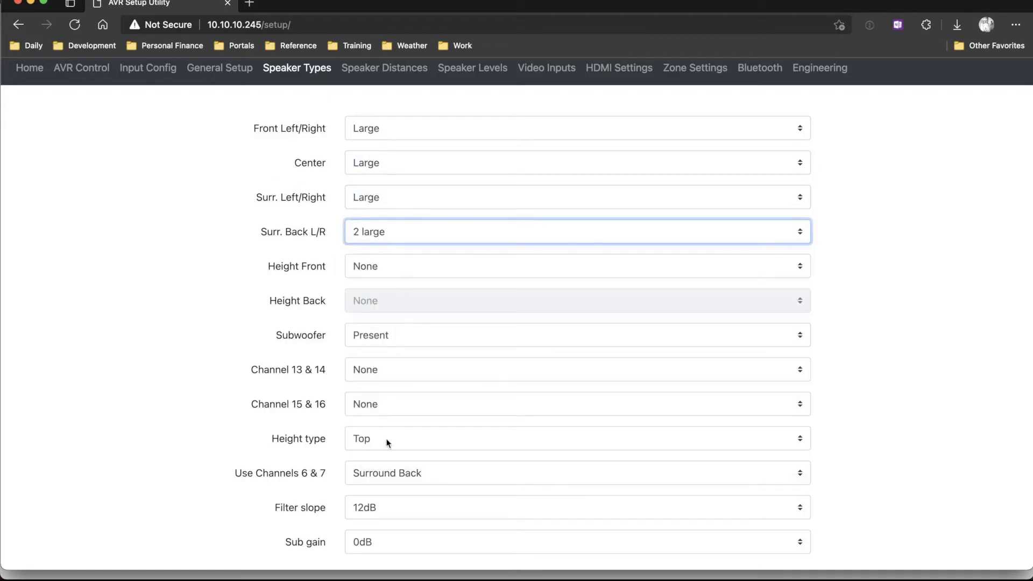
# Review the Input Config, Speaker Distances and Speaker Levels settings of the AVR.
pyautogui.click(201, 371)
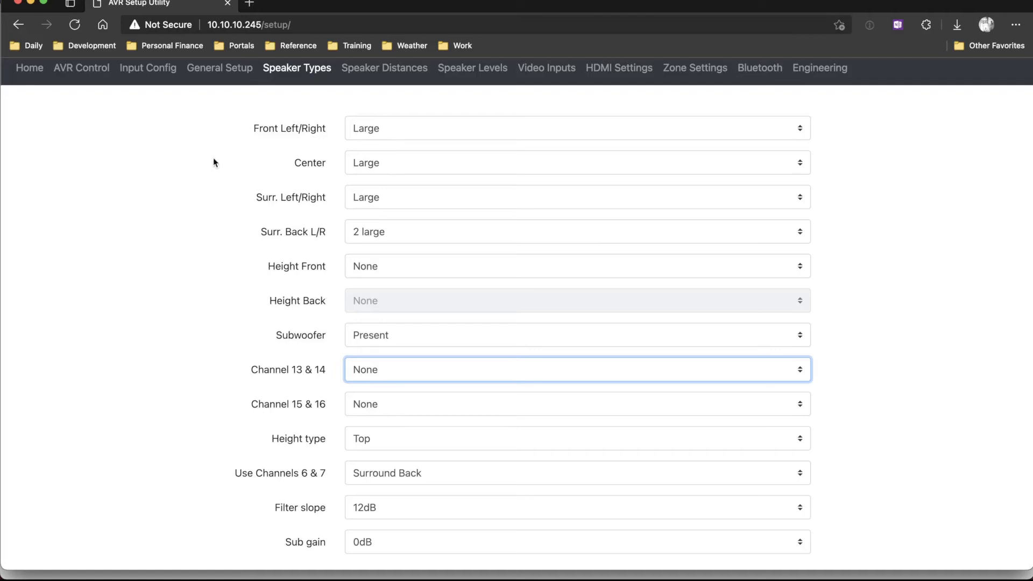
pyautogui.click(147, 68)
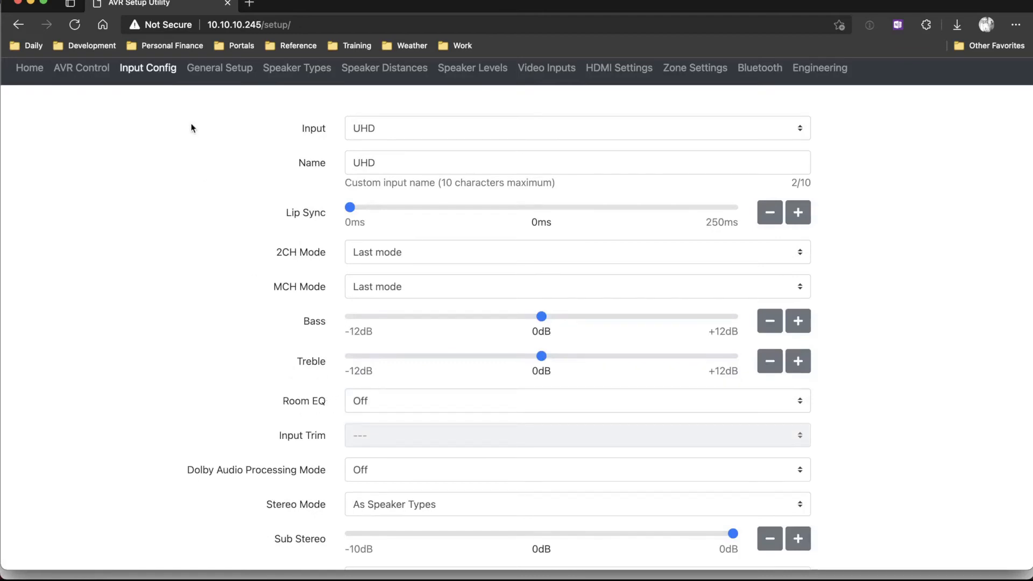
pyautogui.click(379, 72)
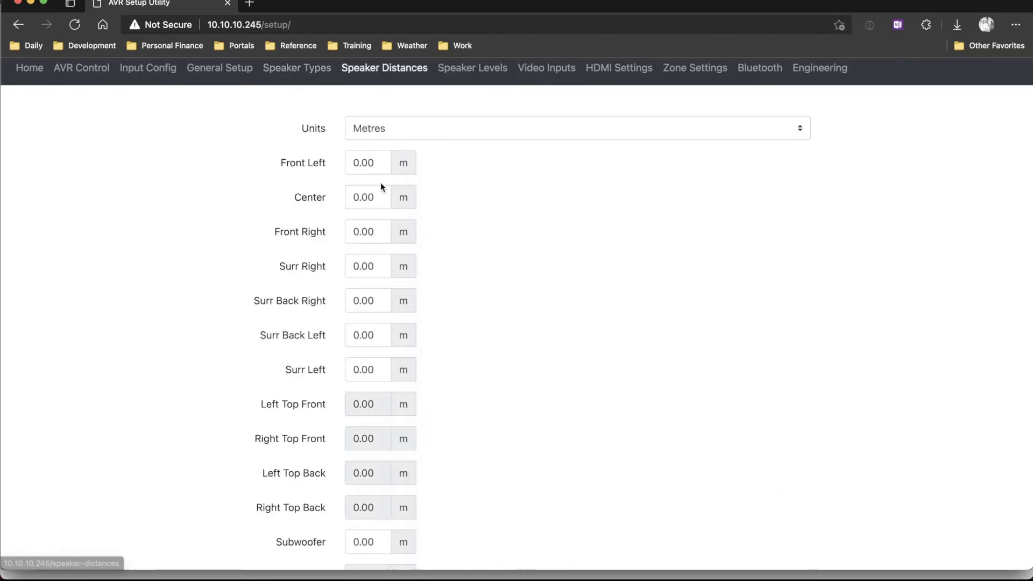
pyautogui.click(463, 77)
pyautogui.scroll(-3, 491, 409)
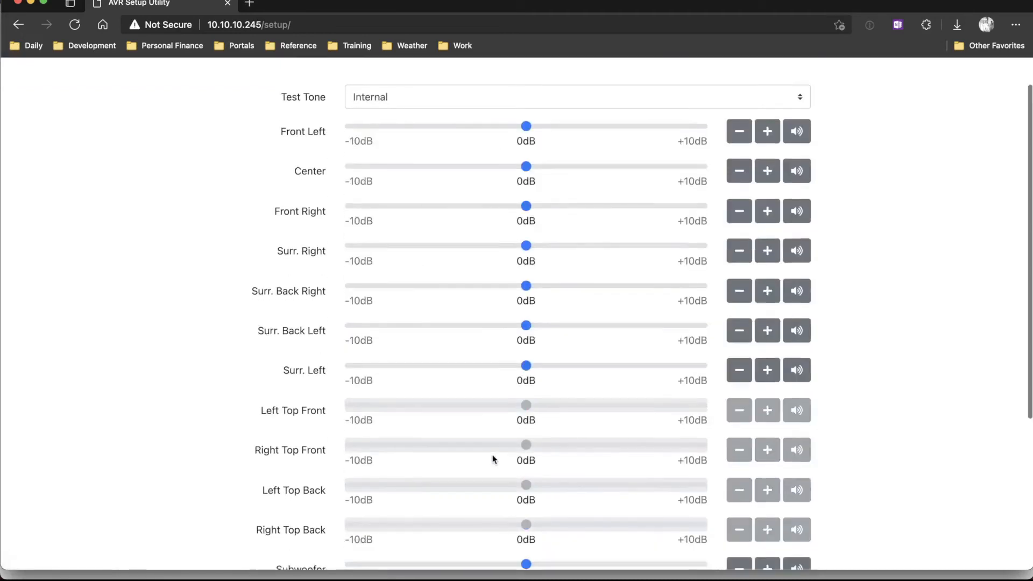
pyautogui.scroll(3, 493, 453)
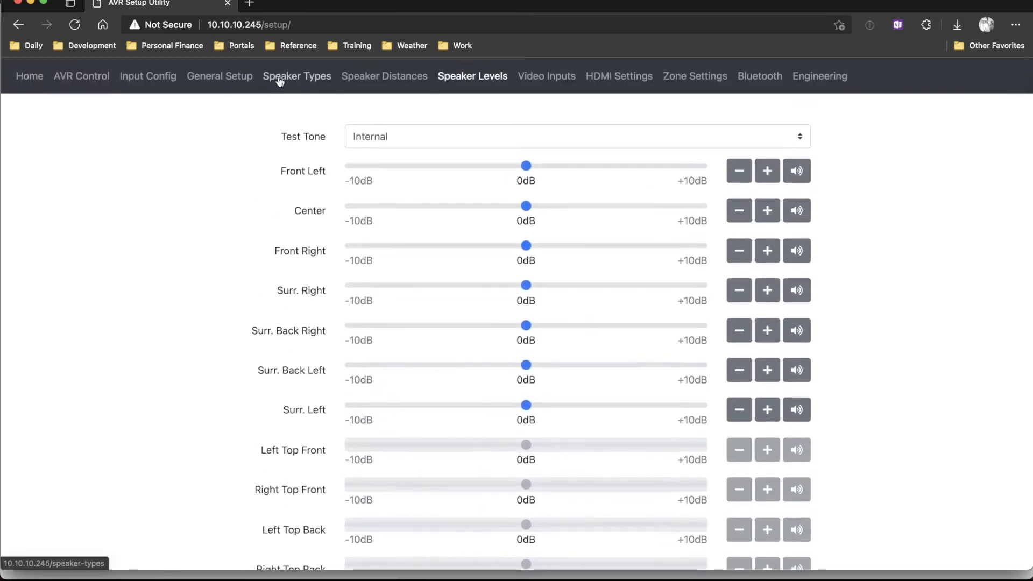
# Set the Front Left/Right speaker type to Small, 60Hz.
pyautogui.click(275, 80)
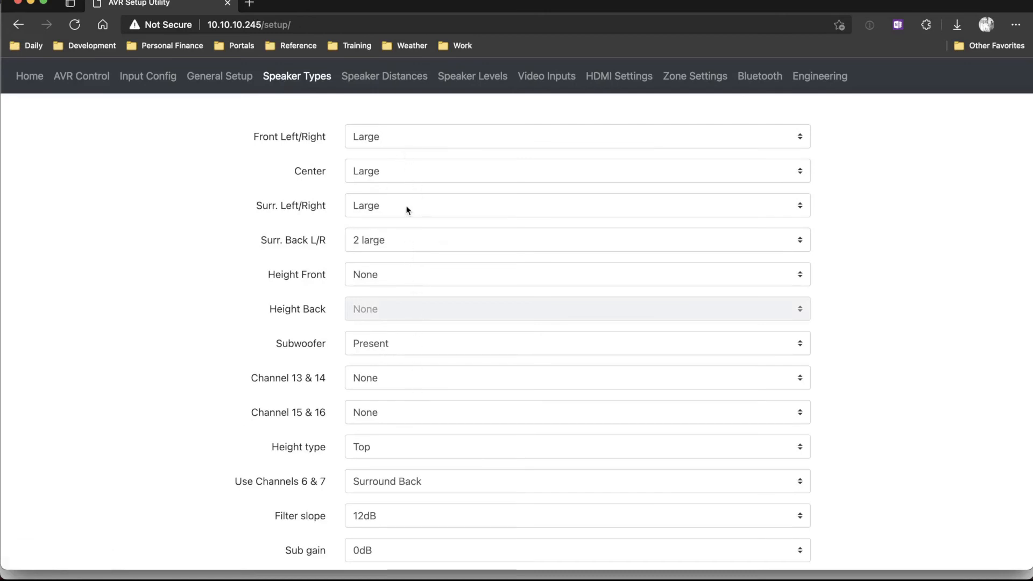
pyautogui.click(400, 138)
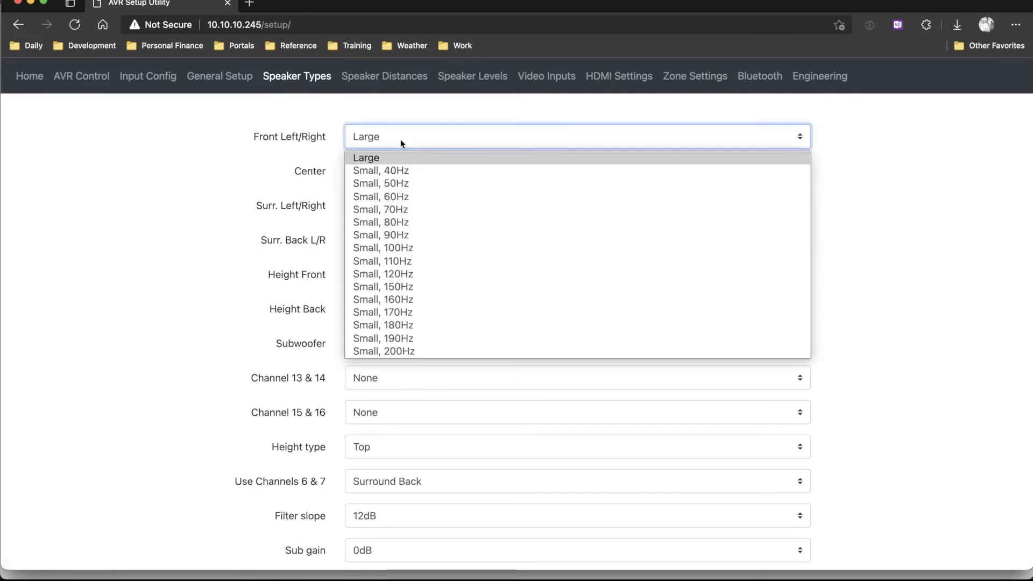
pyautogui.click(416, 196)
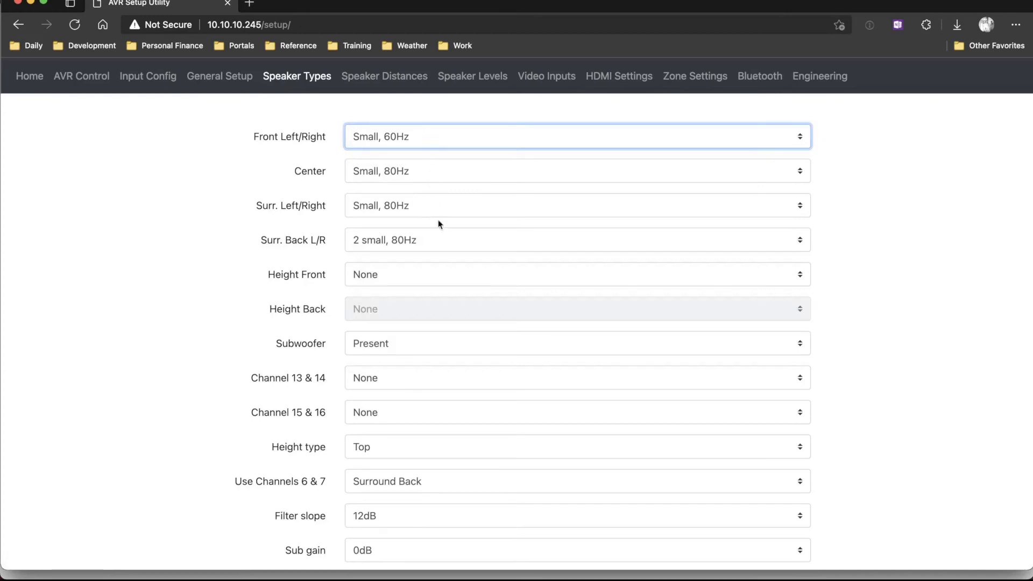
# Set the Front Left/Right and Center speaker types to Large.
pyautogui.click(421, 137)
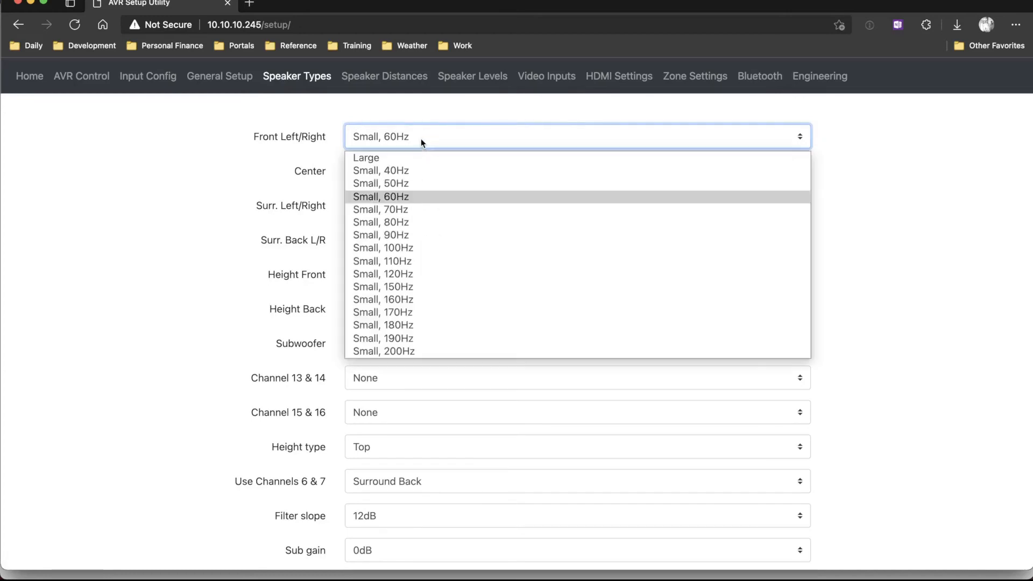
pyautogui.click(416, 154)
pyautogui.click(418, 170)
pyautogui.click(410, 187)
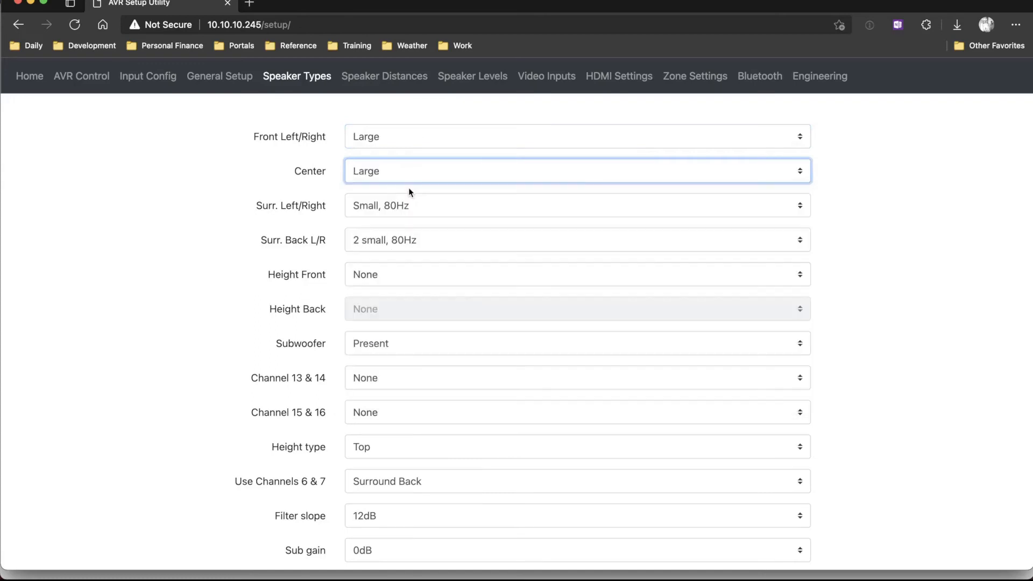
# Set the Surr. Left/Right speaker type to Large and Surr. Back L/R to 2 large.
pyautogui.click(411, 206)
pyautogui.click(398, 227)
pyautogui.click(397, 238)
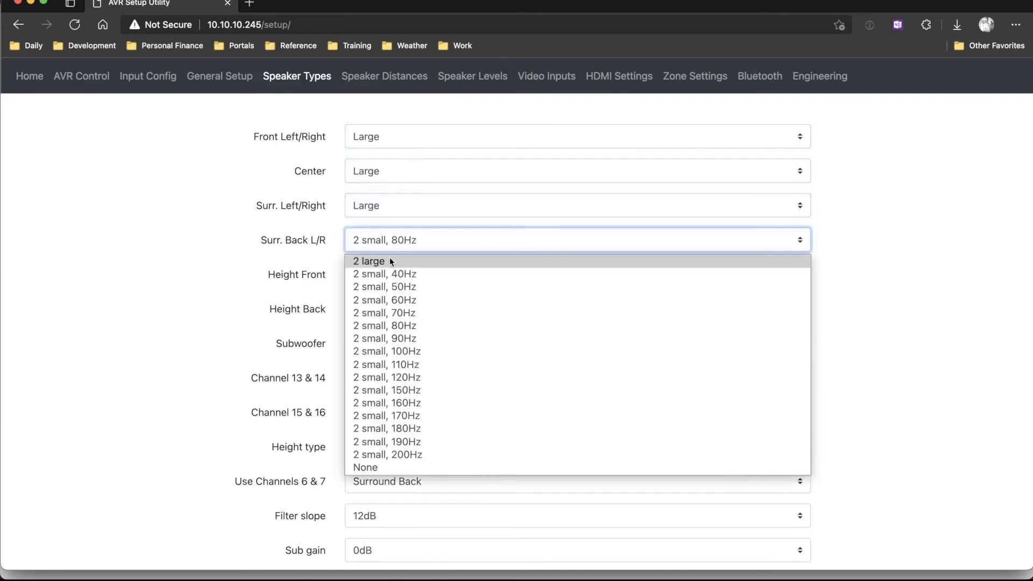
pyautogui.click(389, 260)
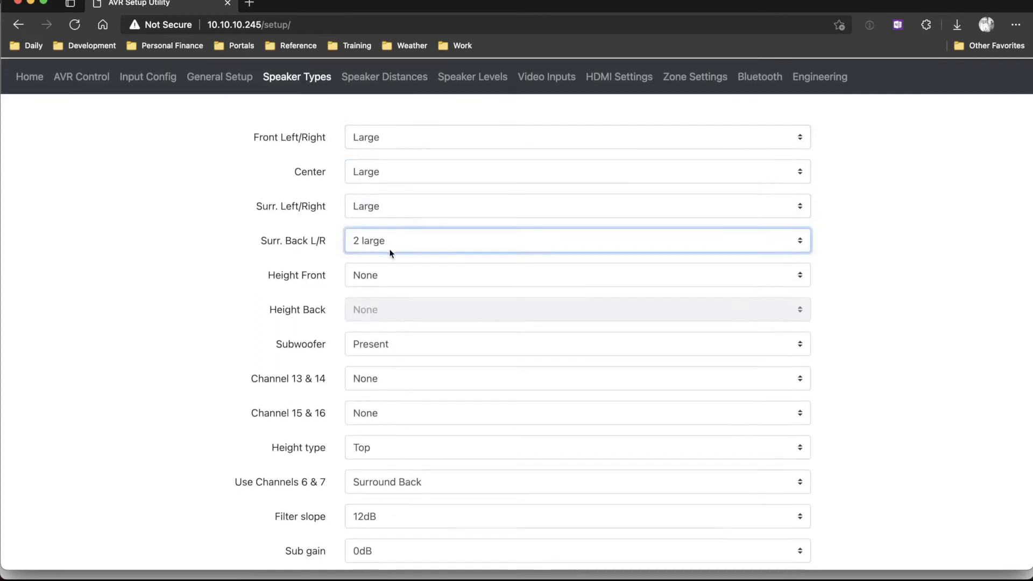
pyautogui.click(398, 246)
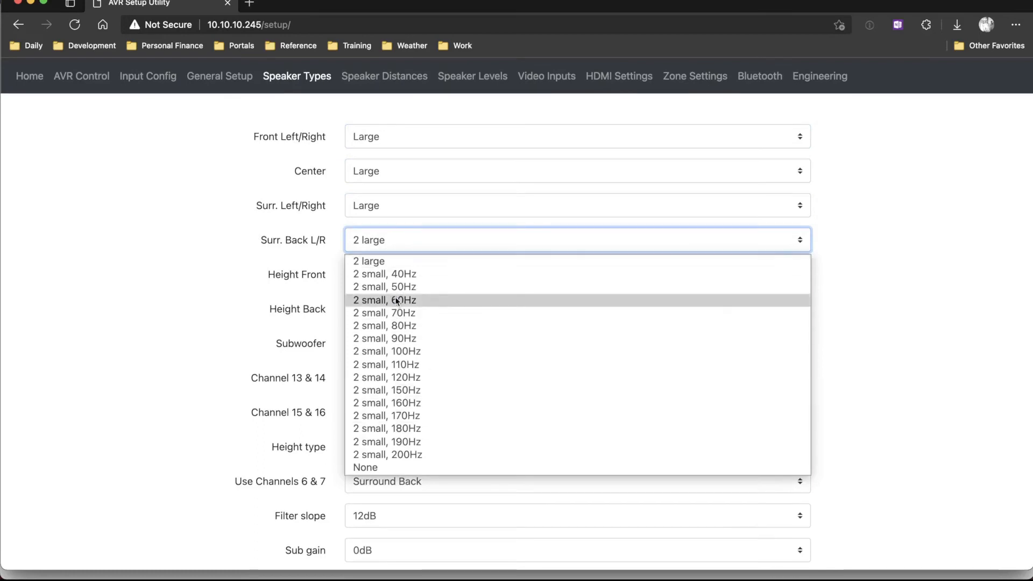
pyautogui.click(388, 266)
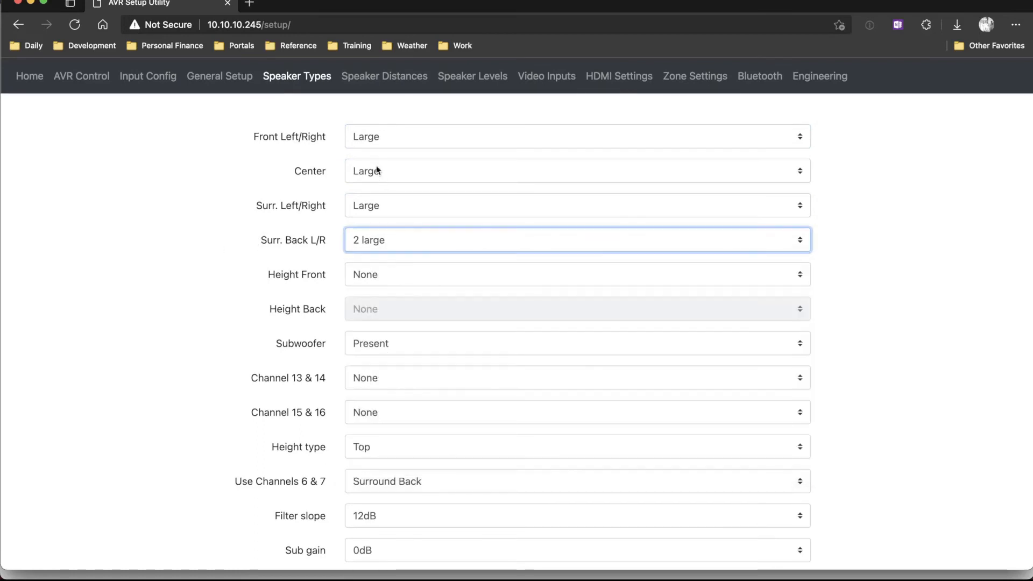
pyautogui.click(279, 277)
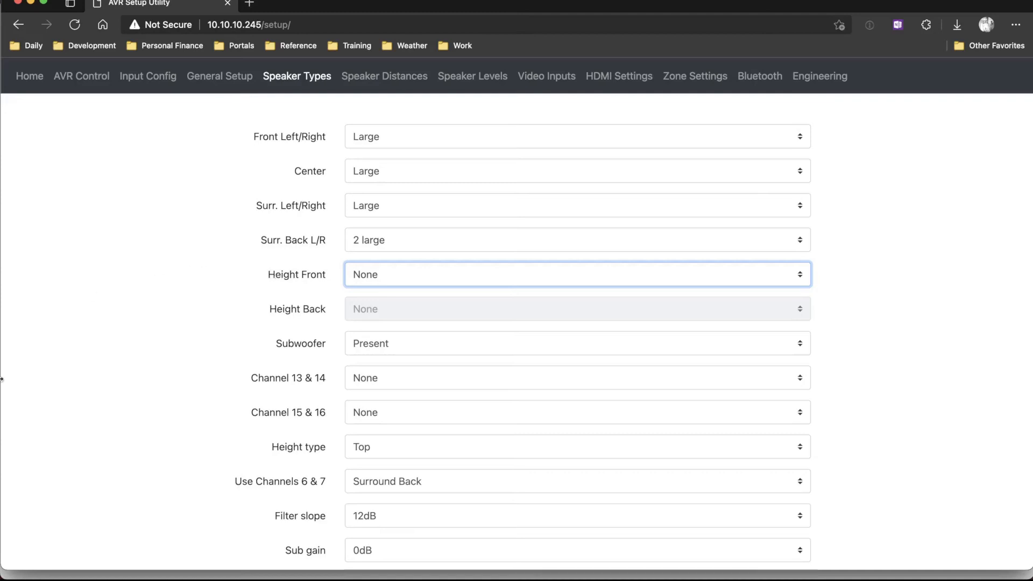
# Switch to the MiniDSP-2x4-HD plugin and move its window down until its menu bar is fully visible.
pyautogui.click(1, 464)
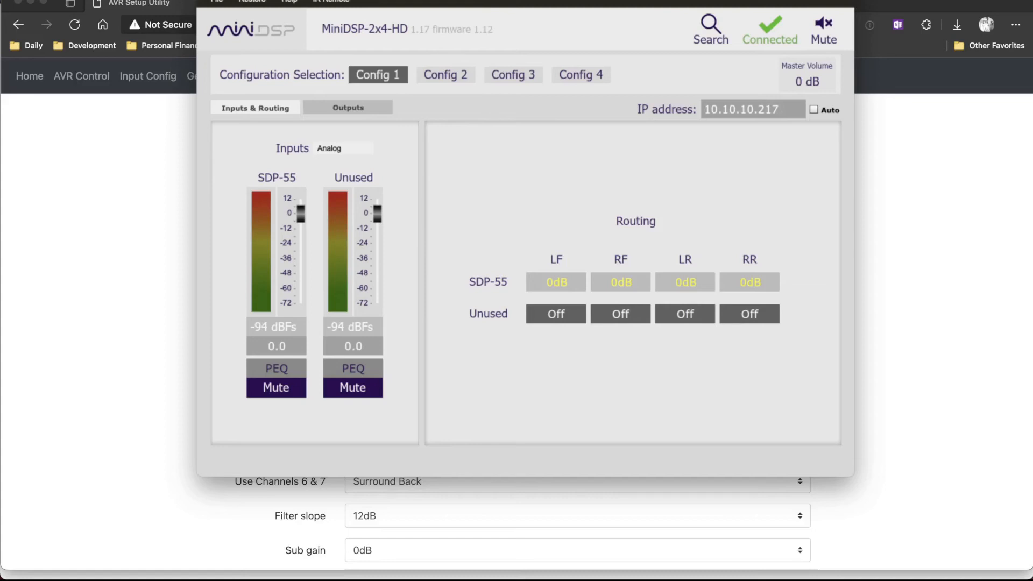
pyautogui.moveTo(527, 0); pyautogui.dragTo(526, 8)
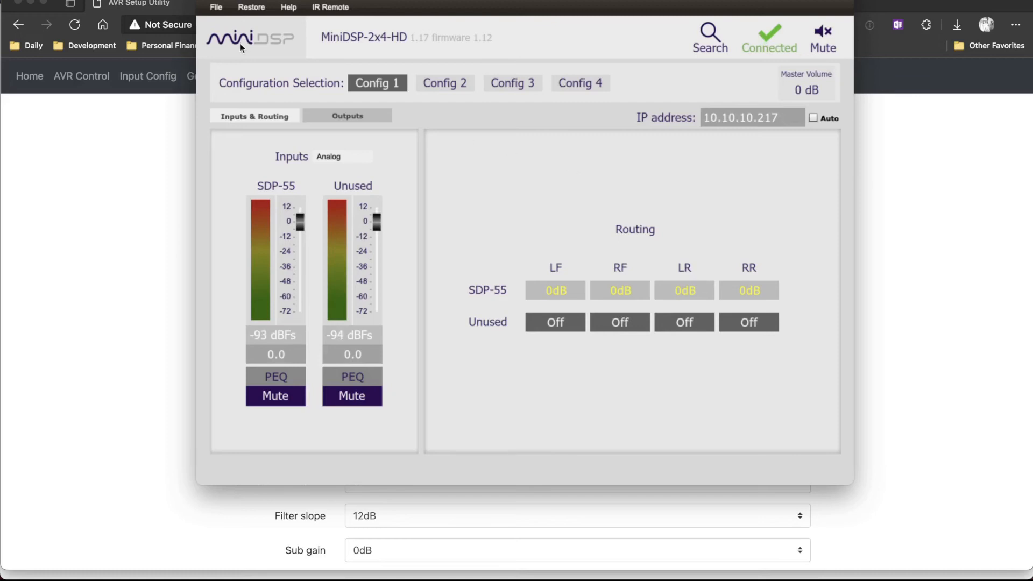
pyautogui.click(249, 7)
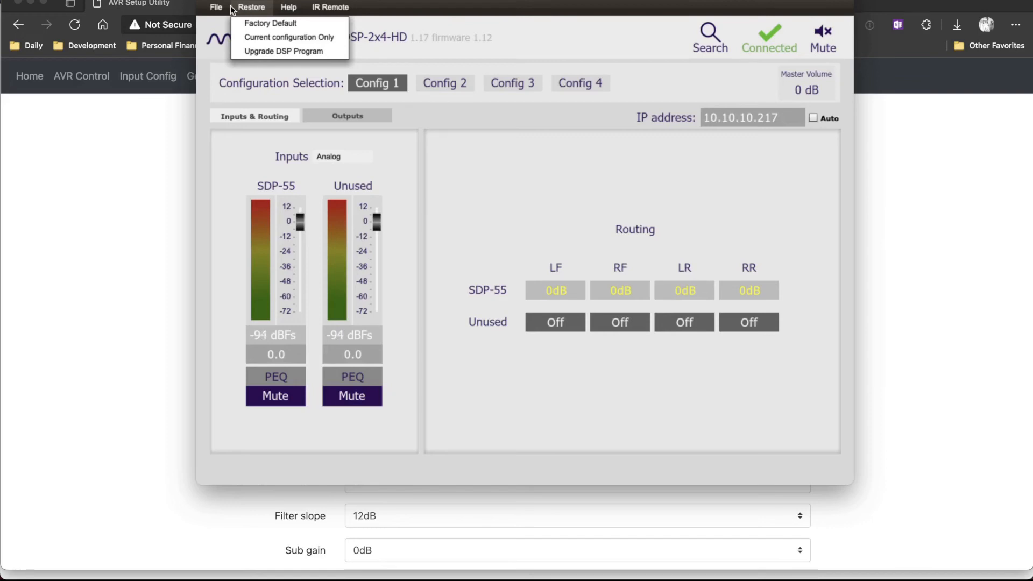
pyautogui.click(262, 22)
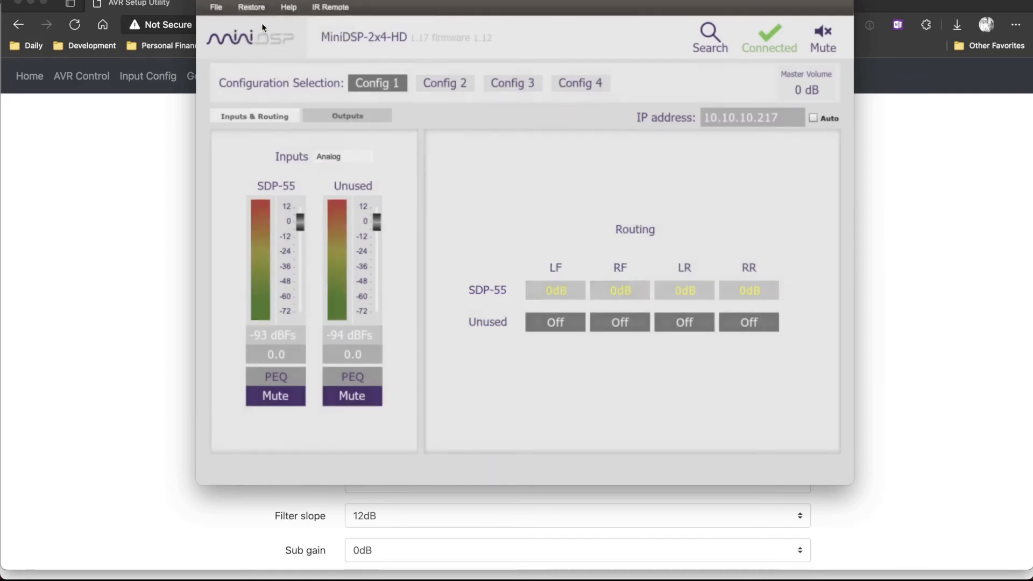
pyautogui.click(540, 276)
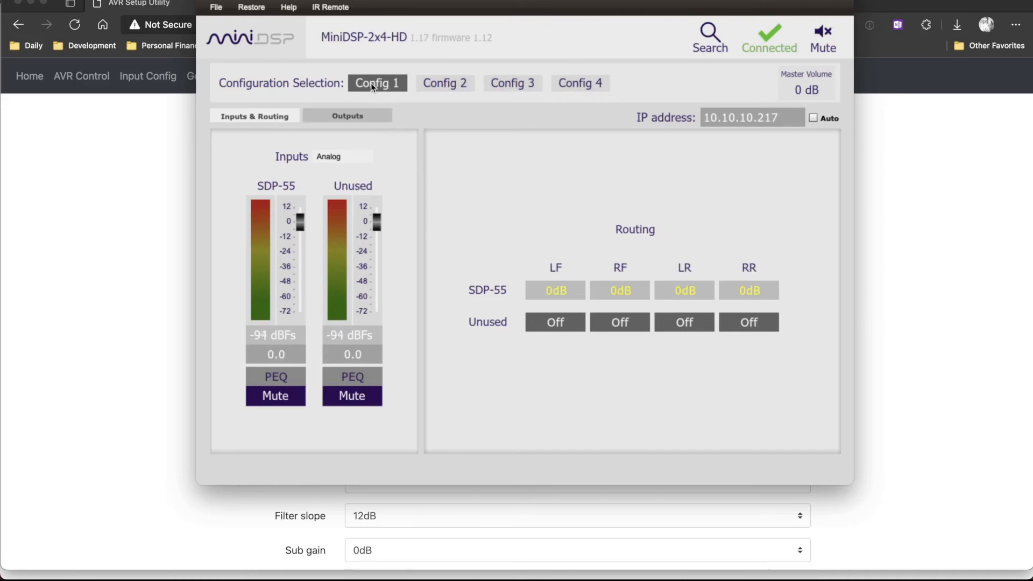
pyautogui.click(250, 10)
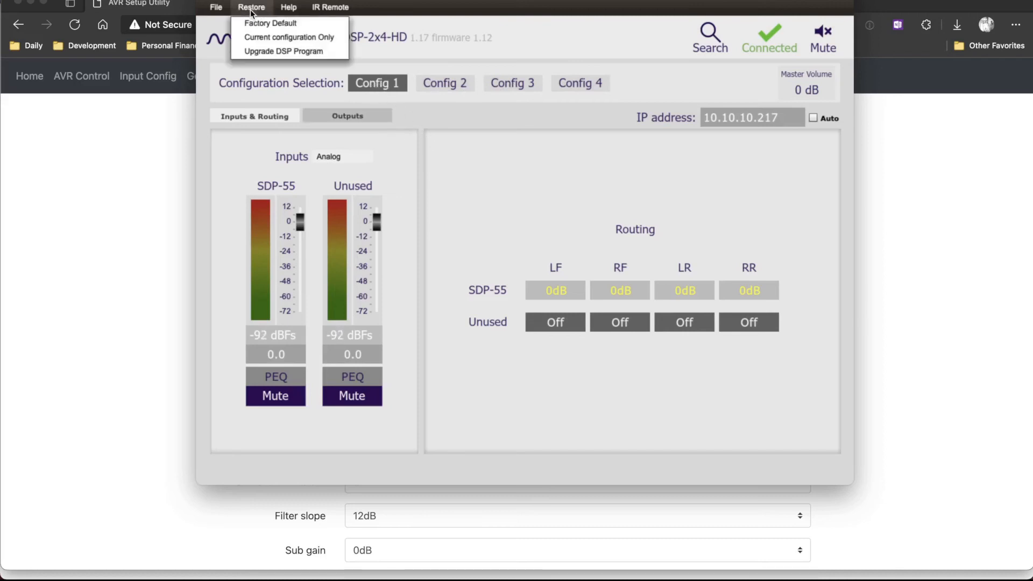
pyautogui.click(288, 36)
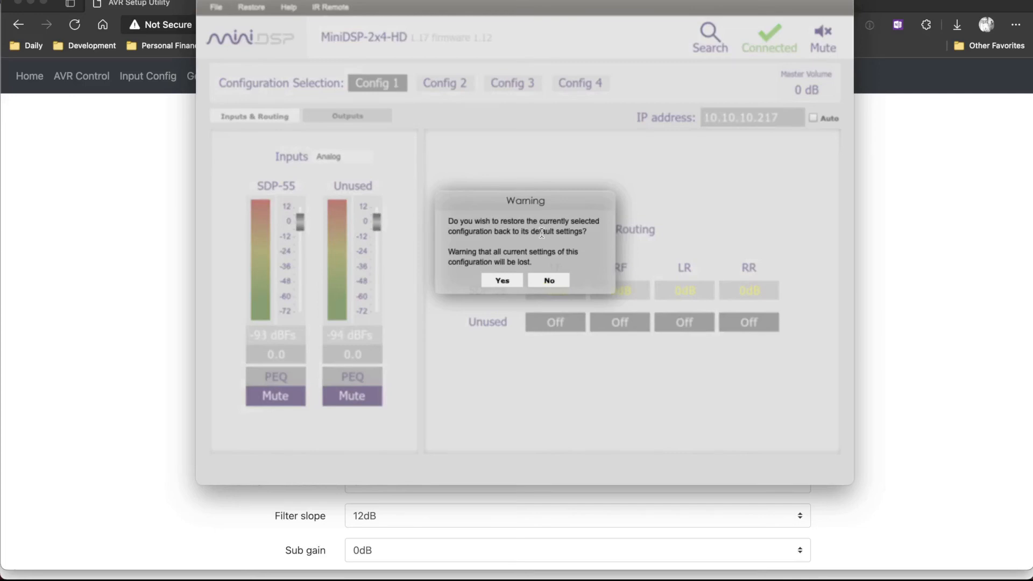
pyautogui.click(546, 281)
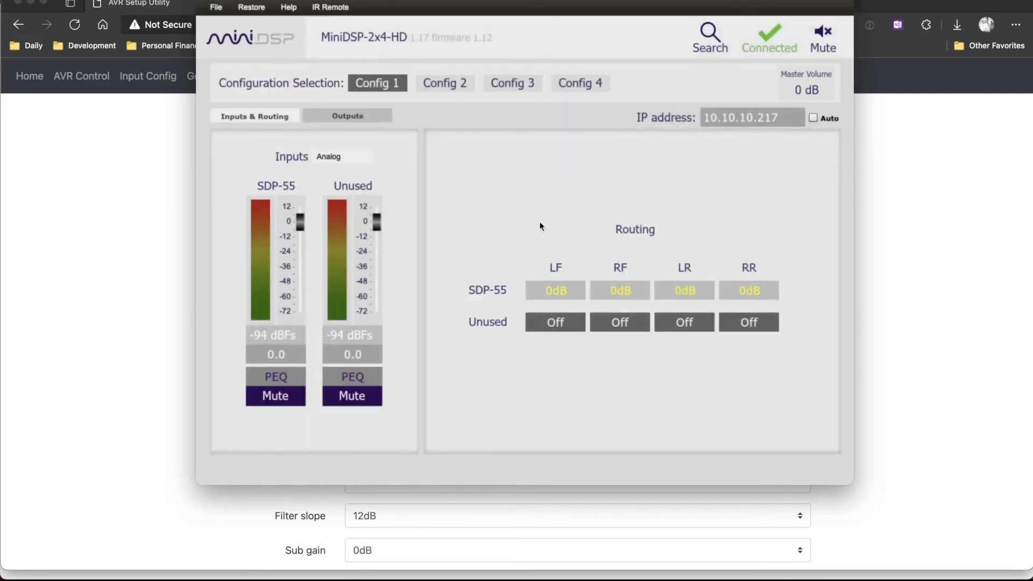
pyautogui.click(216, 7)
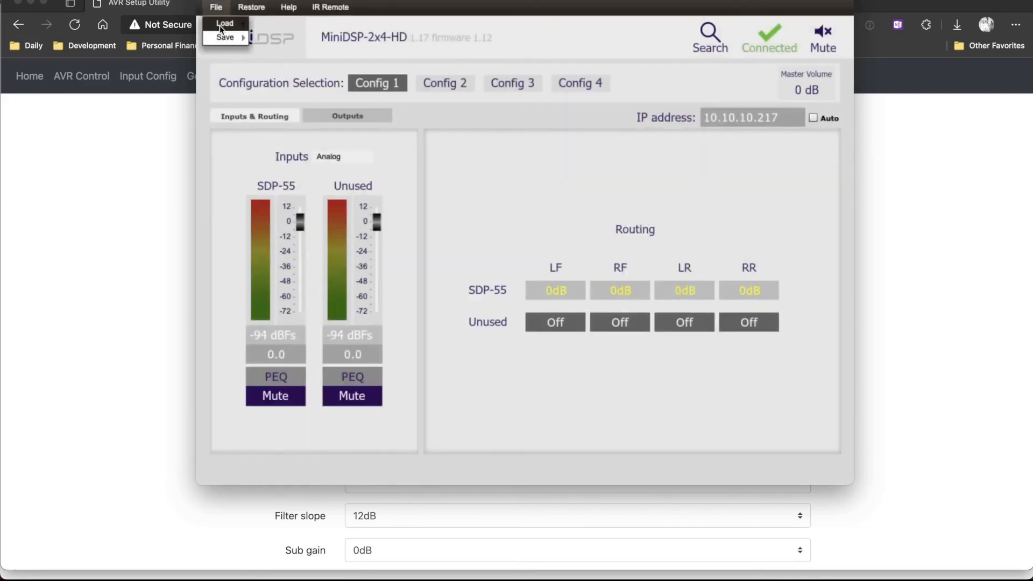
pyautogui.moveTo(222, 37)
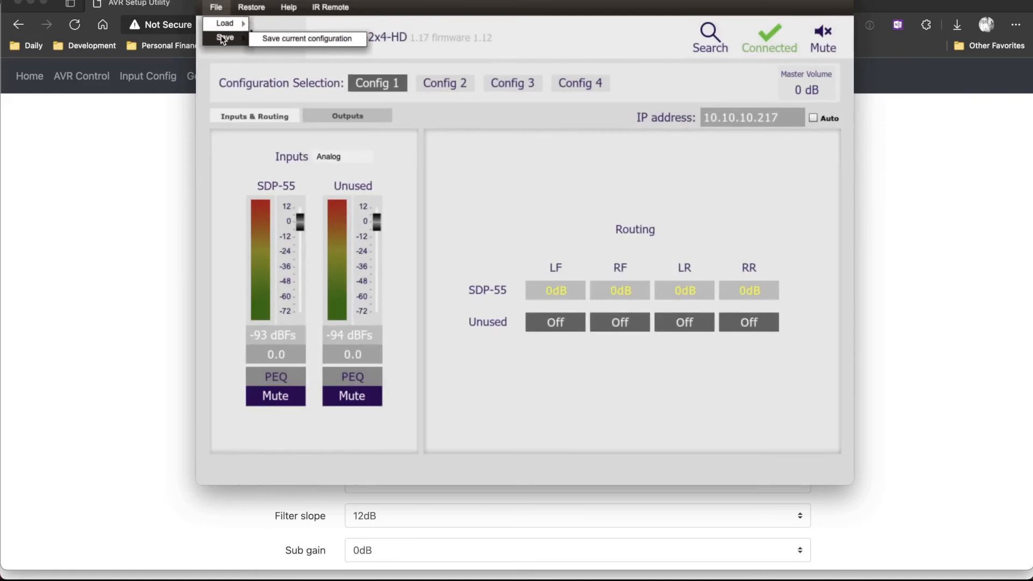
pyautogui.click(274, 38)
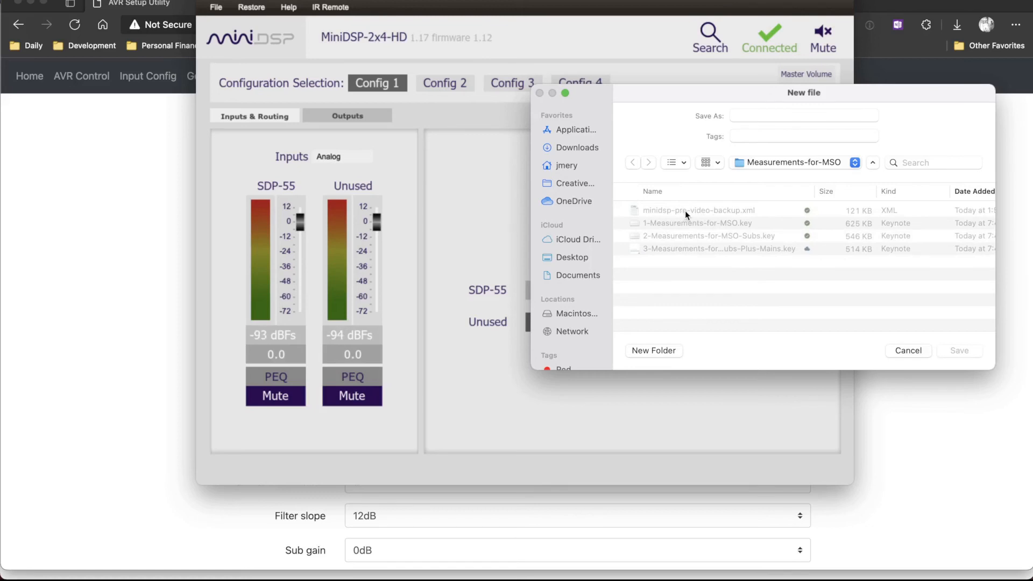
pyautogui.click(902, 351)
# Restore only Config 1 of the MiniDSP to its default settings and compare it with Config 2.
pyautogui.click(251, 7)
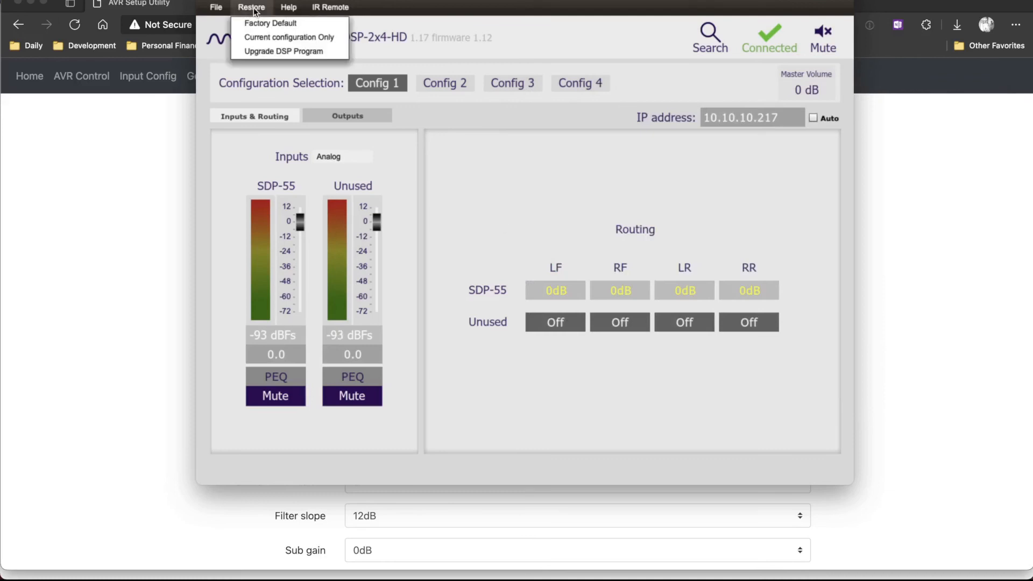
pyautogui.click(257, 31)
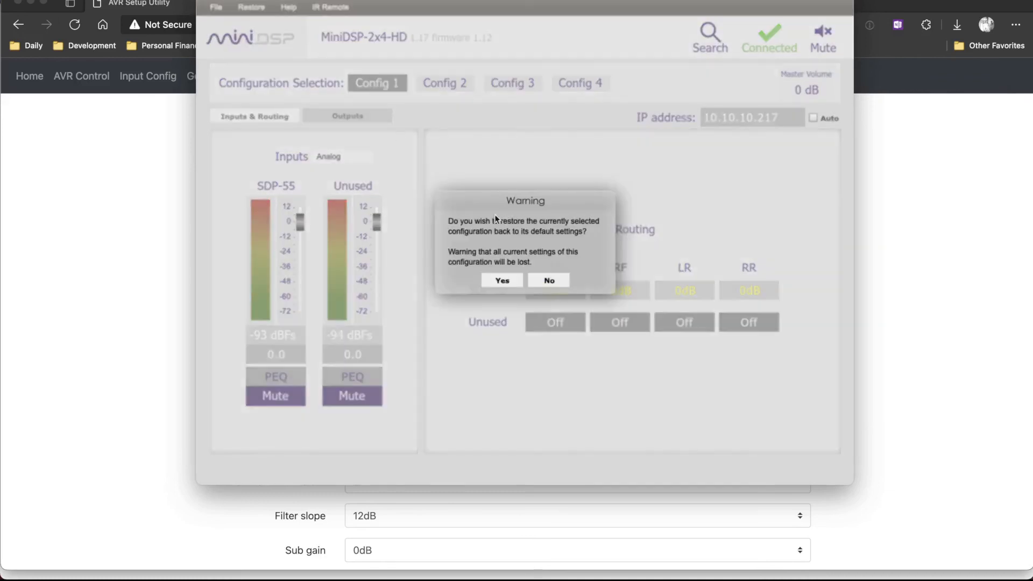
pyautogui.click(505, 281)
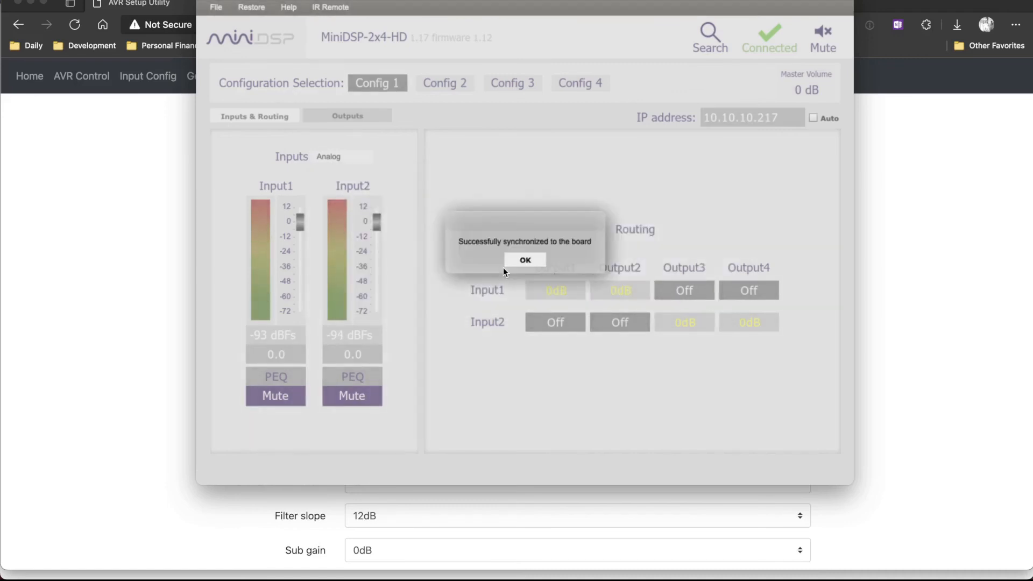
pyautogui.click(519, 263)
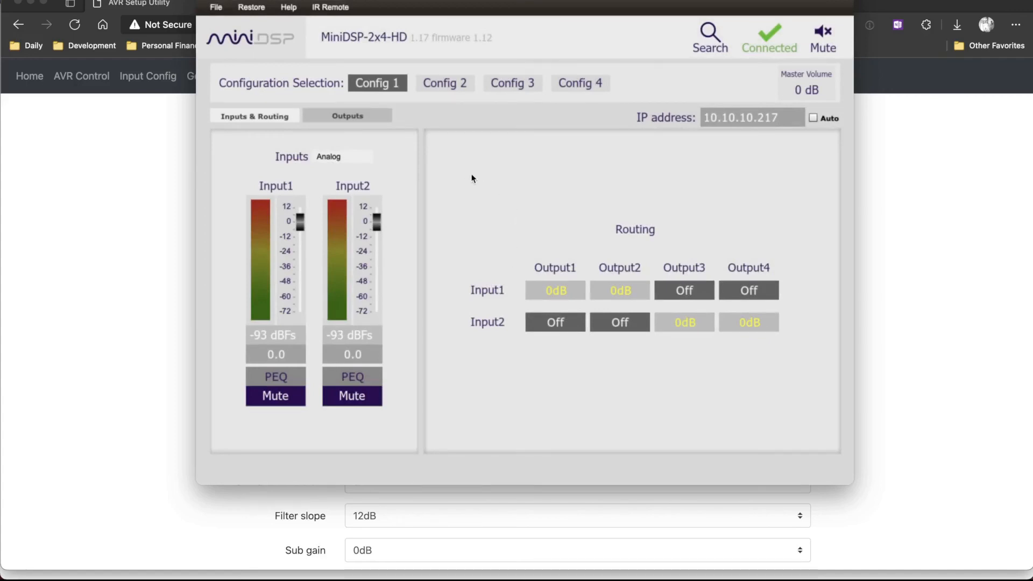
pyautogui.click(449, 82)
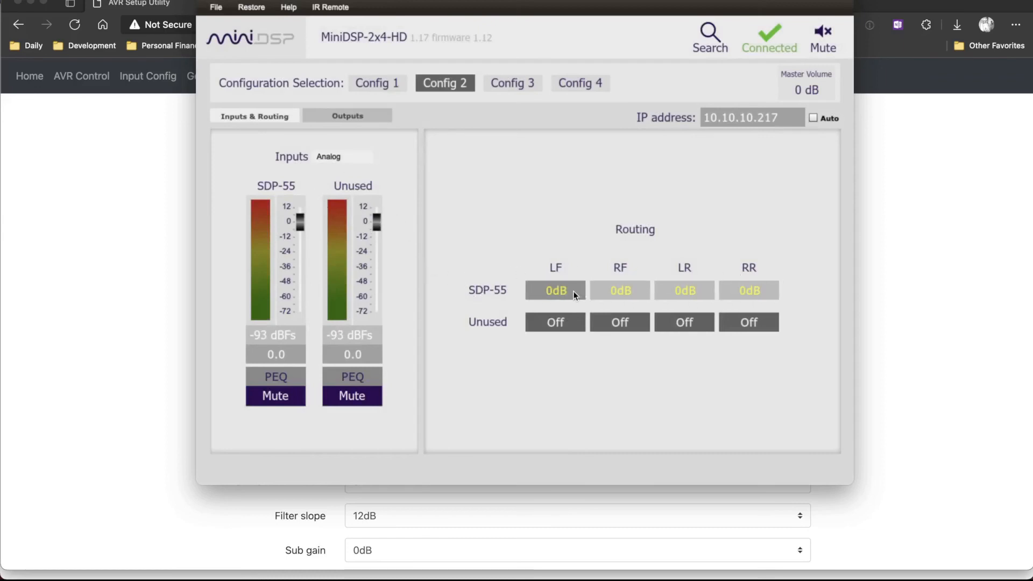
pyautogui.click(385, 86)
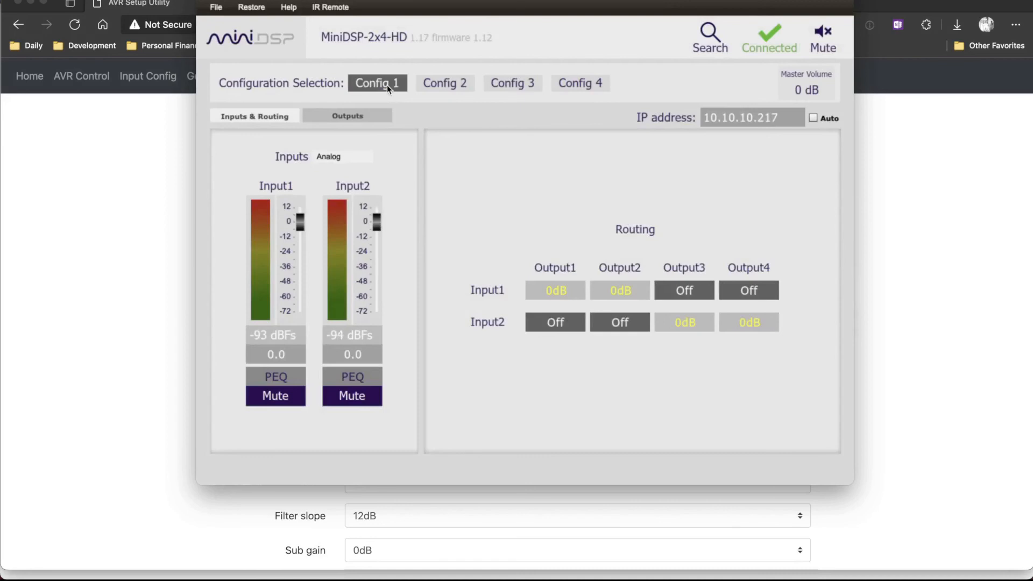
# Rename Input1 of Config 1 to SDP-55 and inspect its parametric equalizer.
pyautogui.doubleClick(271, 186)
pyautogui.write('SDP-55')
pyautogui.press('Return')
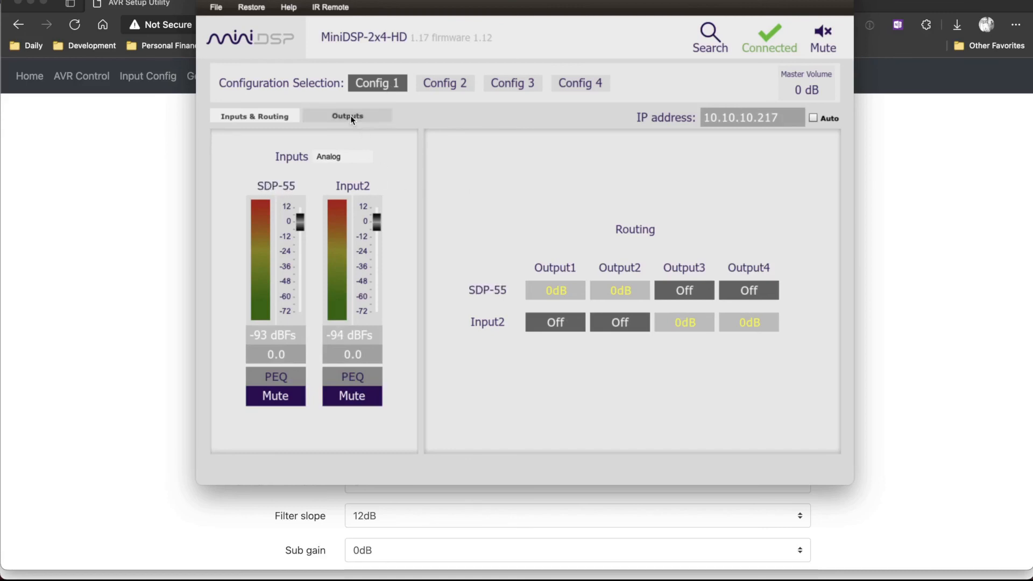
pyautogui.click(275, 376)
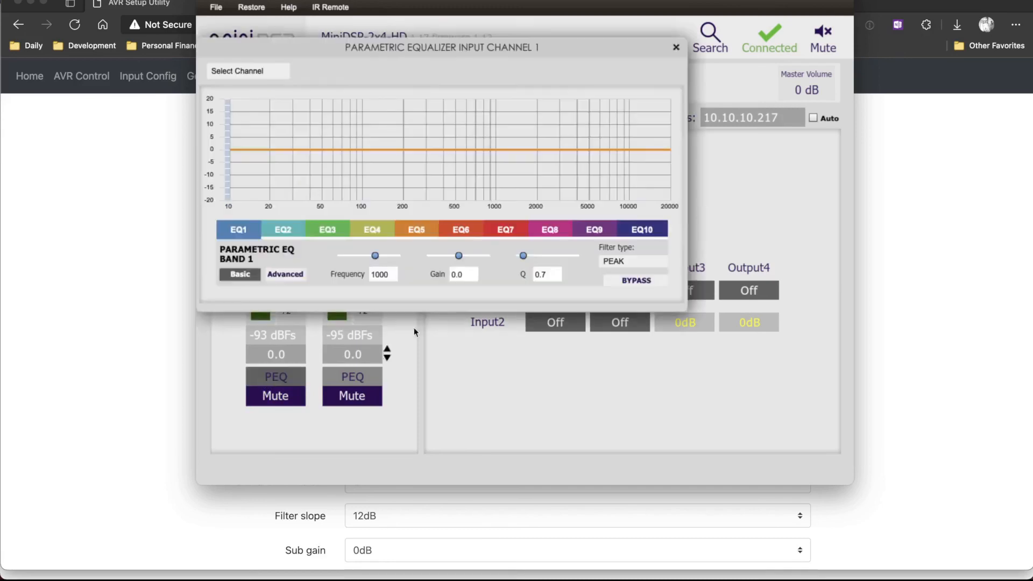
pyautogui.click(674, 48)
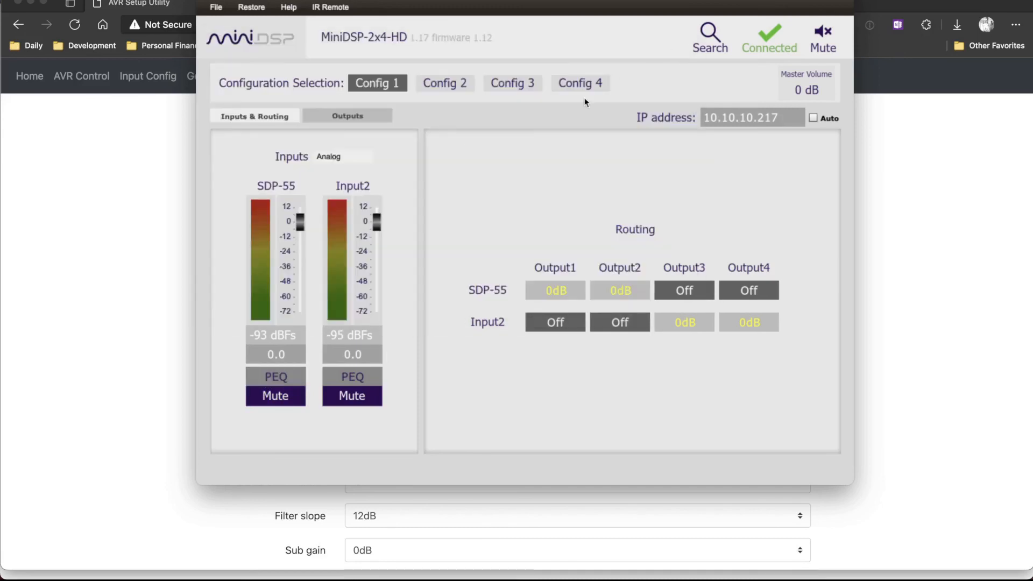
# Compare the output channels of Config 1 with those of Config 2 and return to Config 1.
pyautogui.click(359, 116)
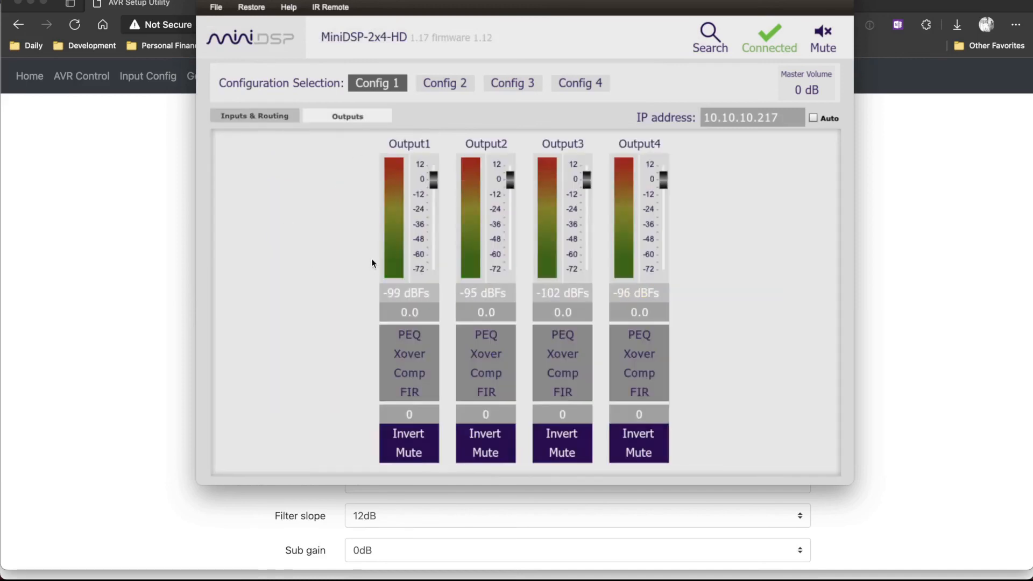
pyautogui.click(453, 83)
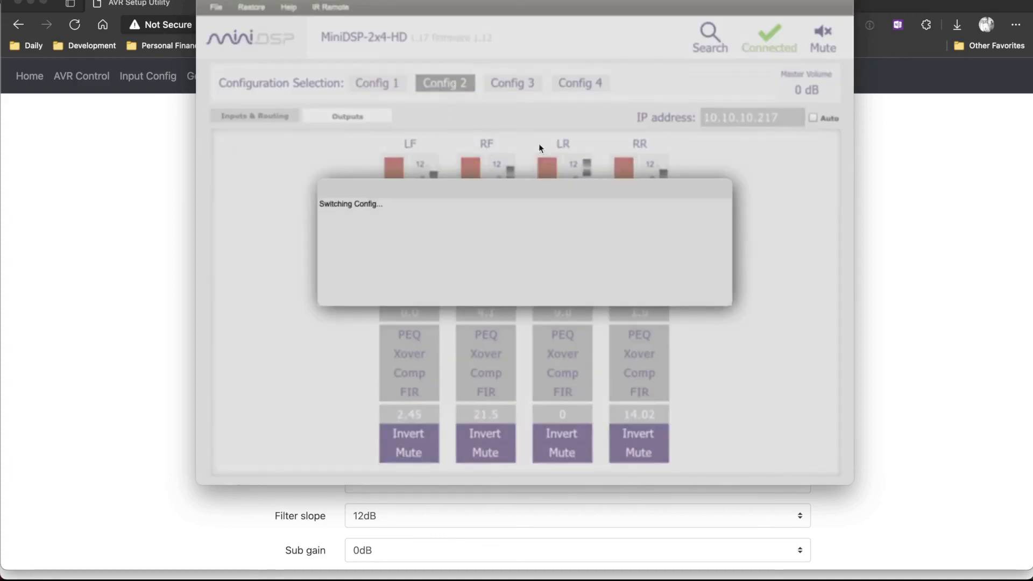
pyautogui.click(368, 85)
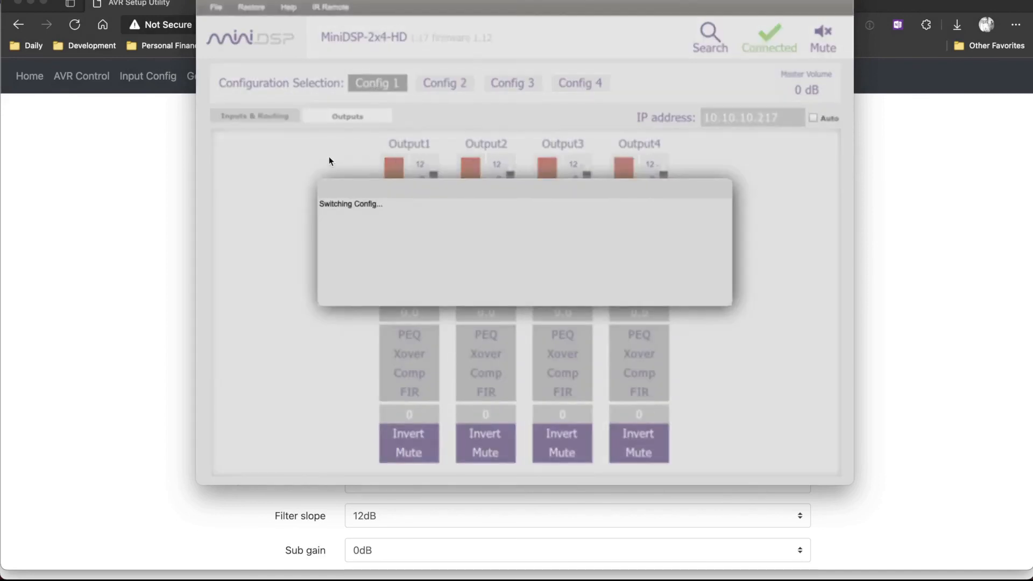
# Rename Output1 through Output4 of Config 1 to LF, RF, LR and RR.
pyautogui.doubleClick(411, 144)
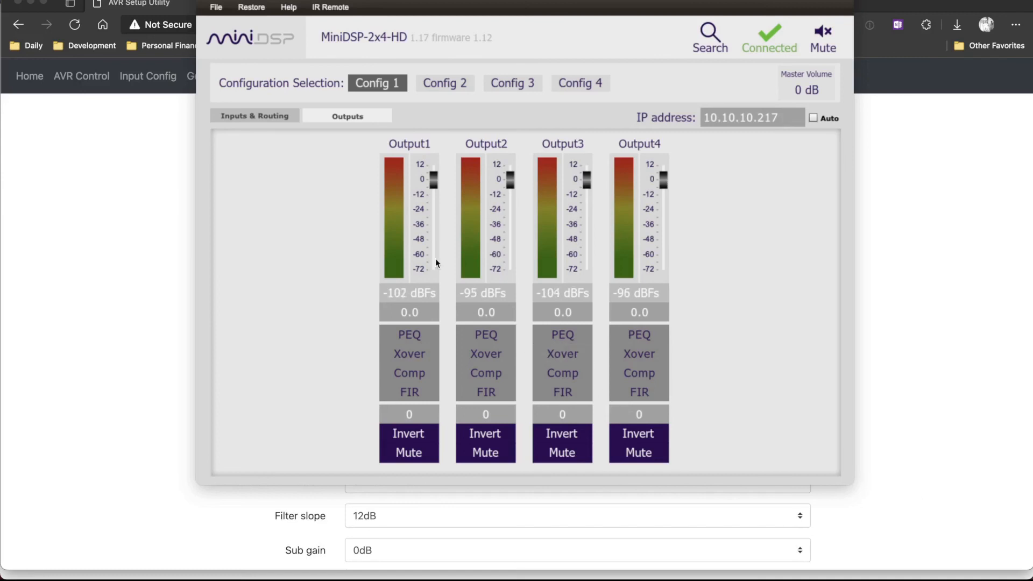
pyautogui.doubleClick(411, 143)
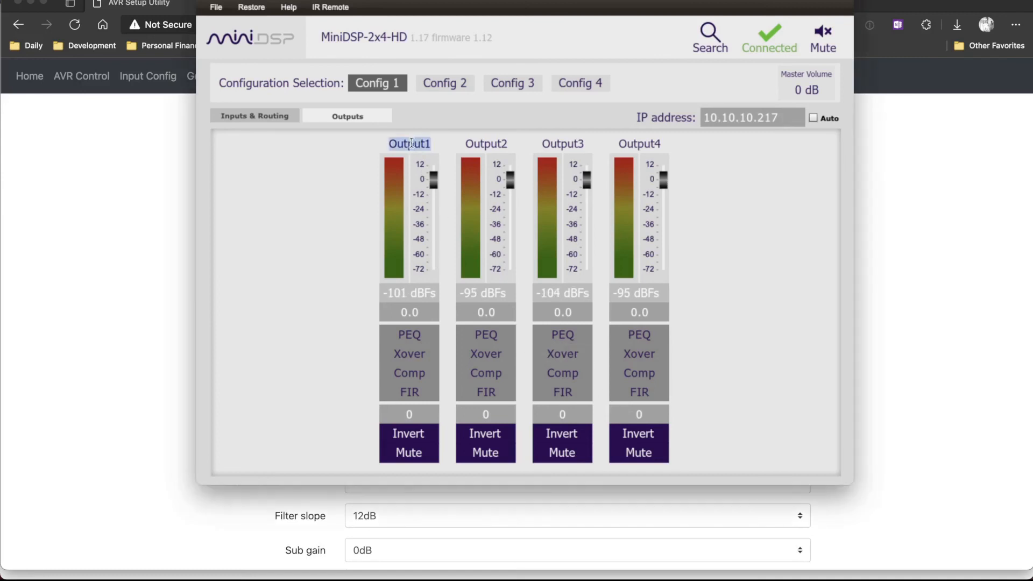
pyautogui.write('LF')
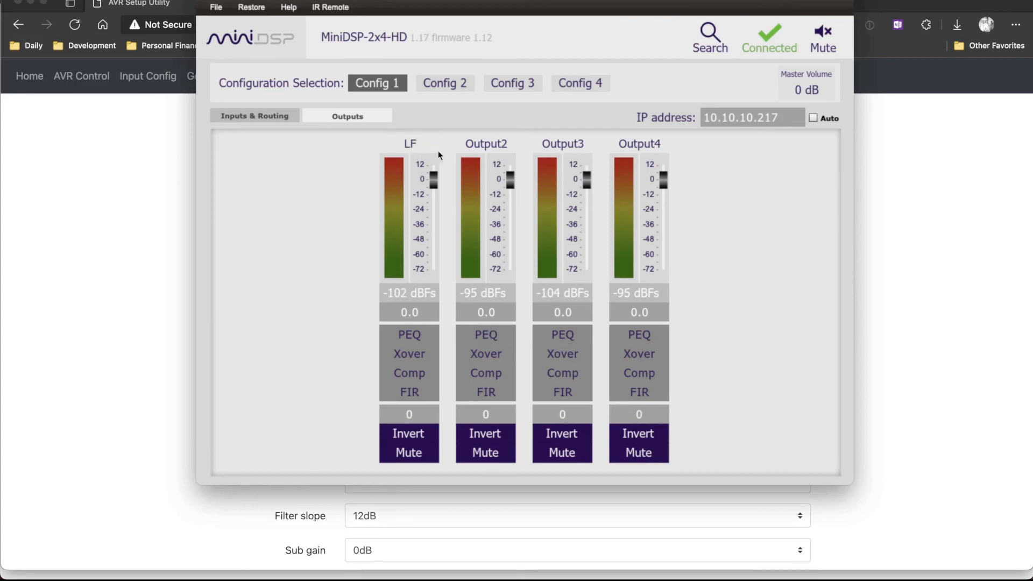
pyautogui.doubleClick(475, 143)
pyautogui.write('RF')
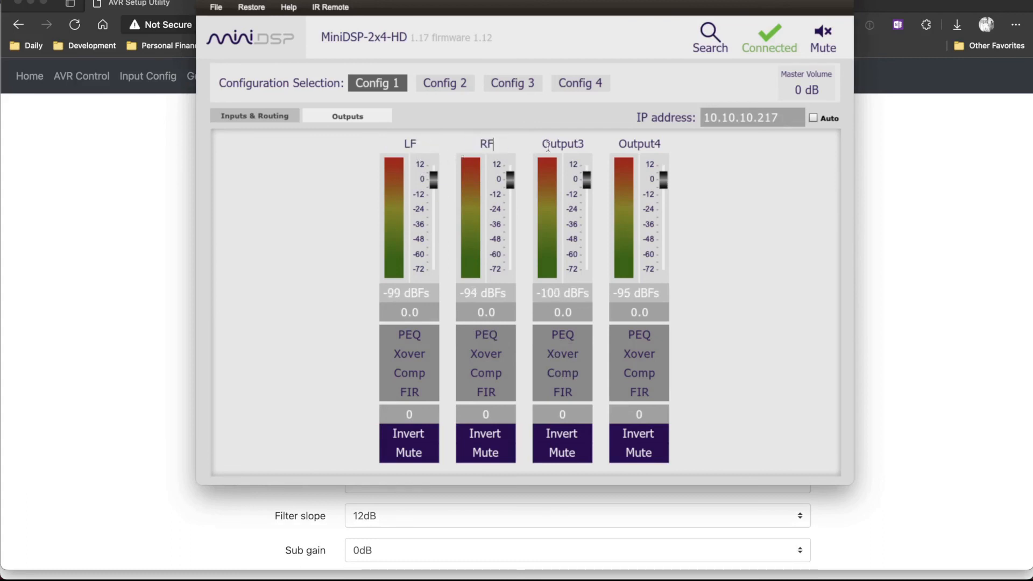
pyautogui.doubleClick(555, 143)
pyautogui.write('LR')
pyautogui.doubleClick(632, 144)
pyautogui.write('RR')
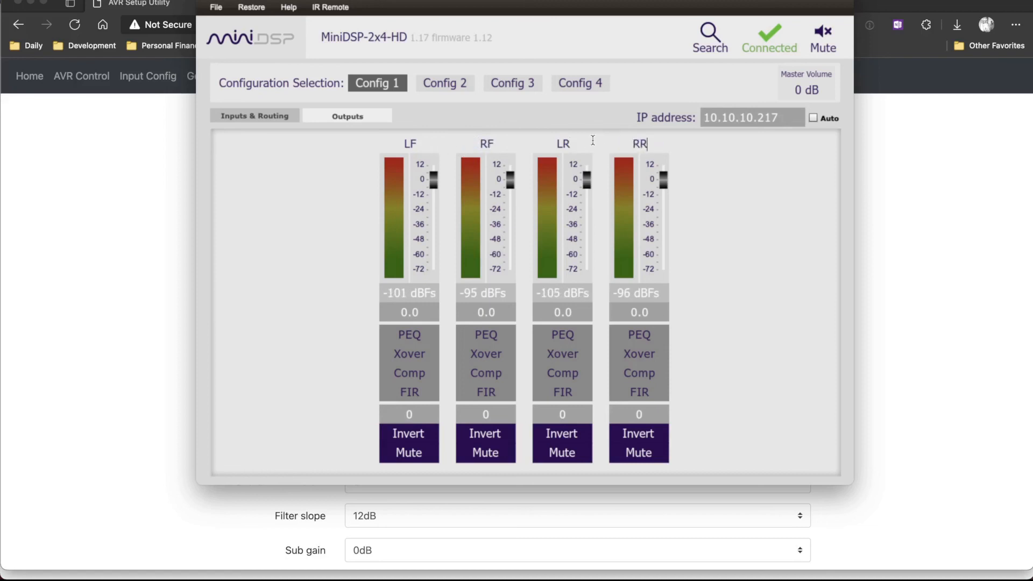
pyautogui.click(739, 201)
# Inspect the LF output's parametric equalizer and bypass the low pass filter in its crossover.
pyautogui.click(417, 335)
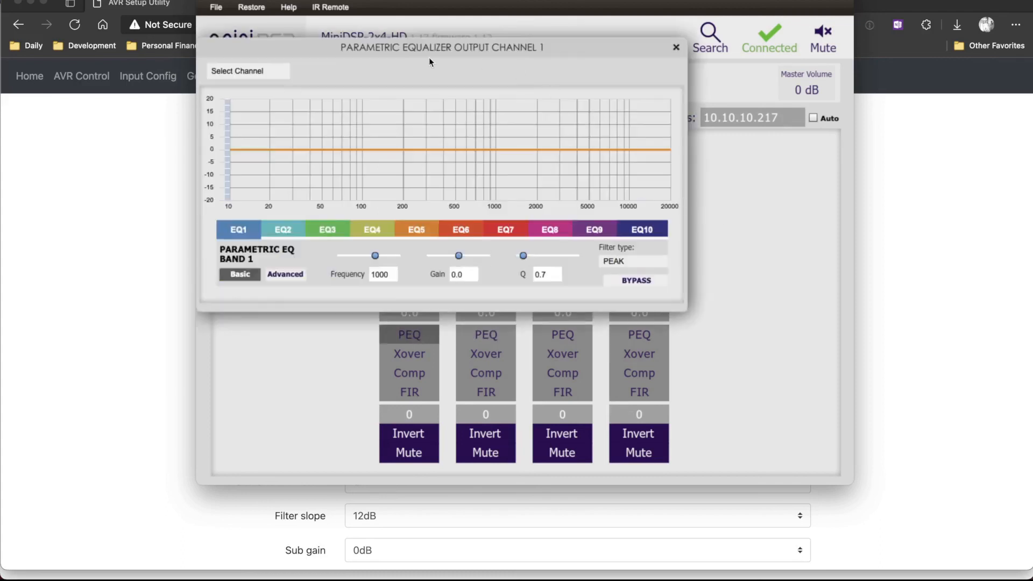
pyautogui.click(676, 47)
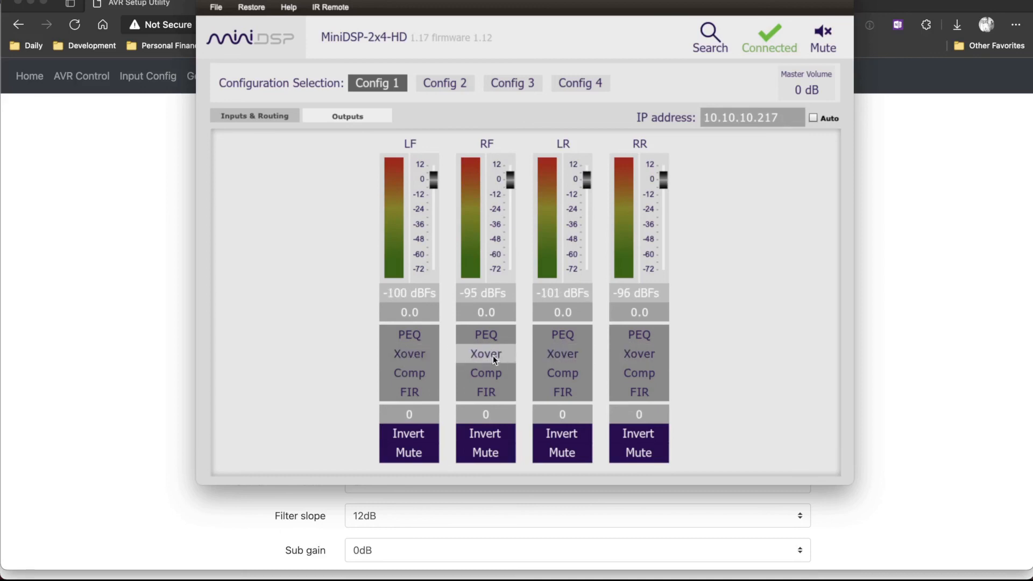
pyautogui.click(407, 351)
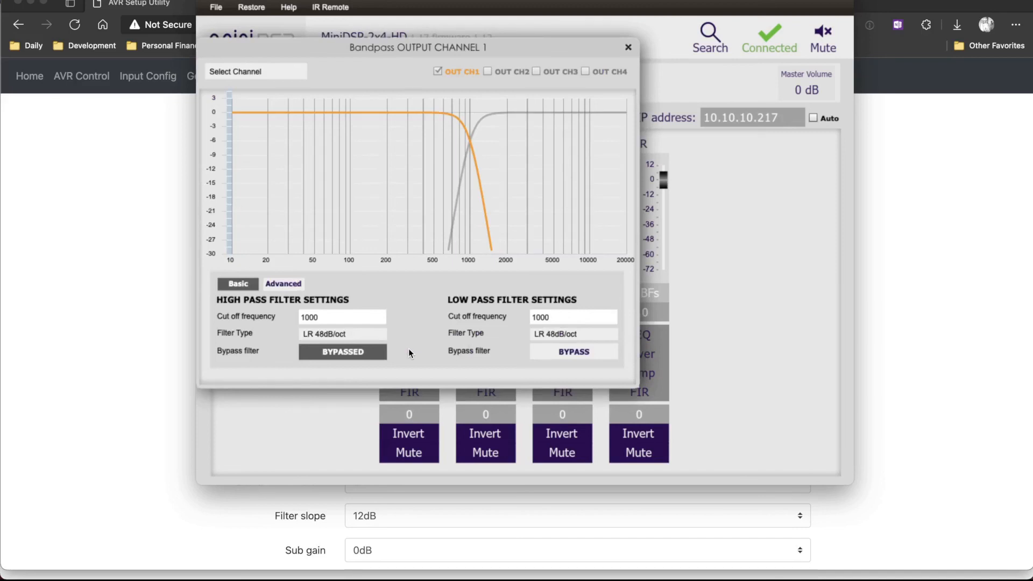
pyautogui.click(573, 350)
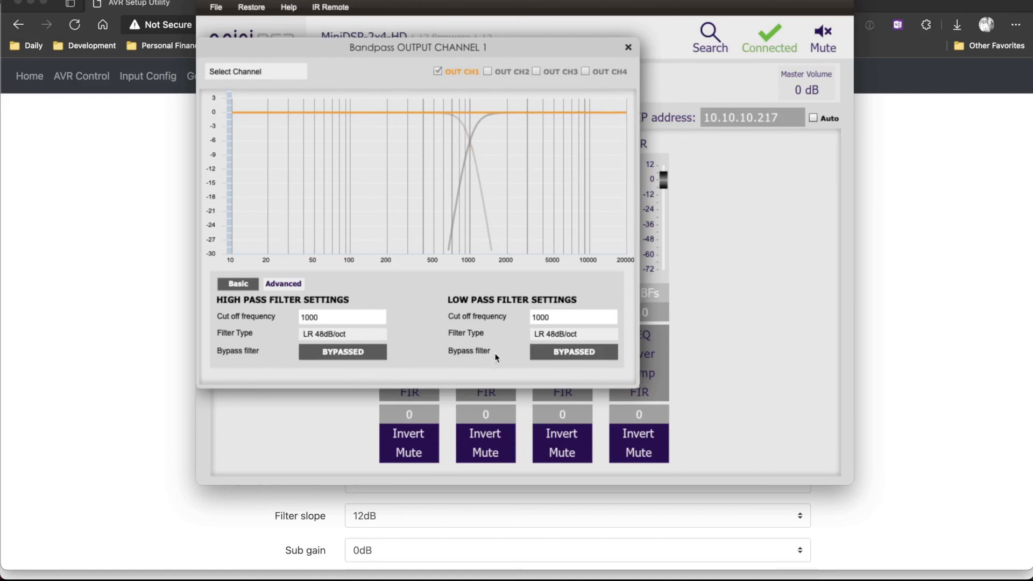
pyautogui.click(627, 47)
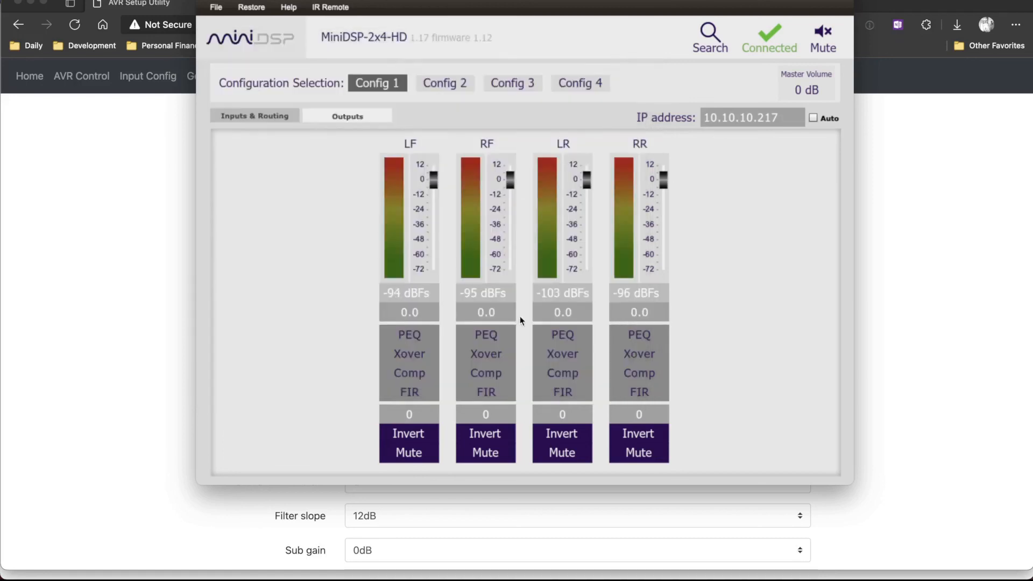
# Bypass the high pass crossover filter of the RF output and the low pass crossover filter of the LR output.
pyautogui.click(491, 355)
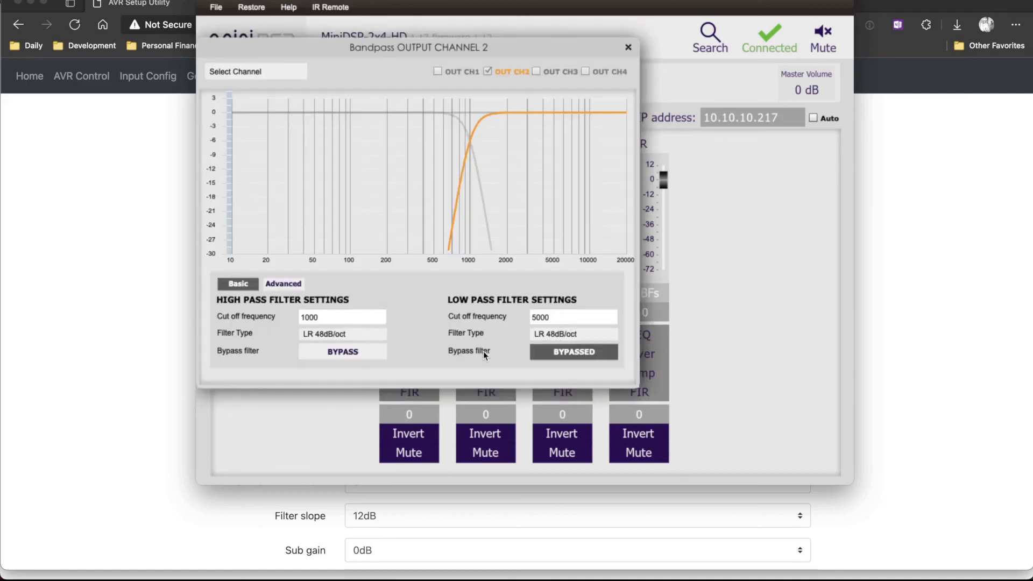
pyautogui.click(369, 354)
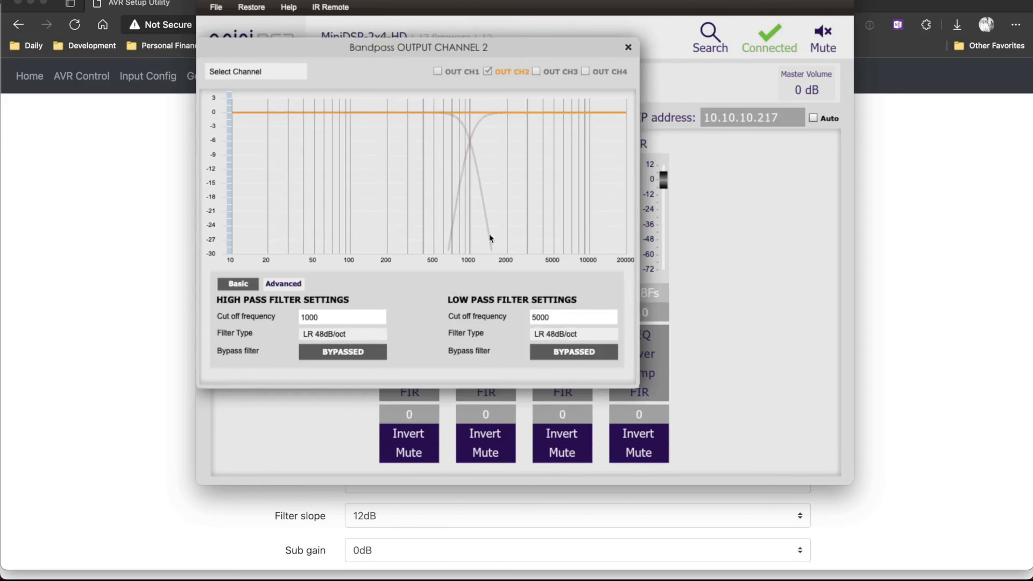
pyautogui.click(627, 48)
pyautogui.click(556, 353)
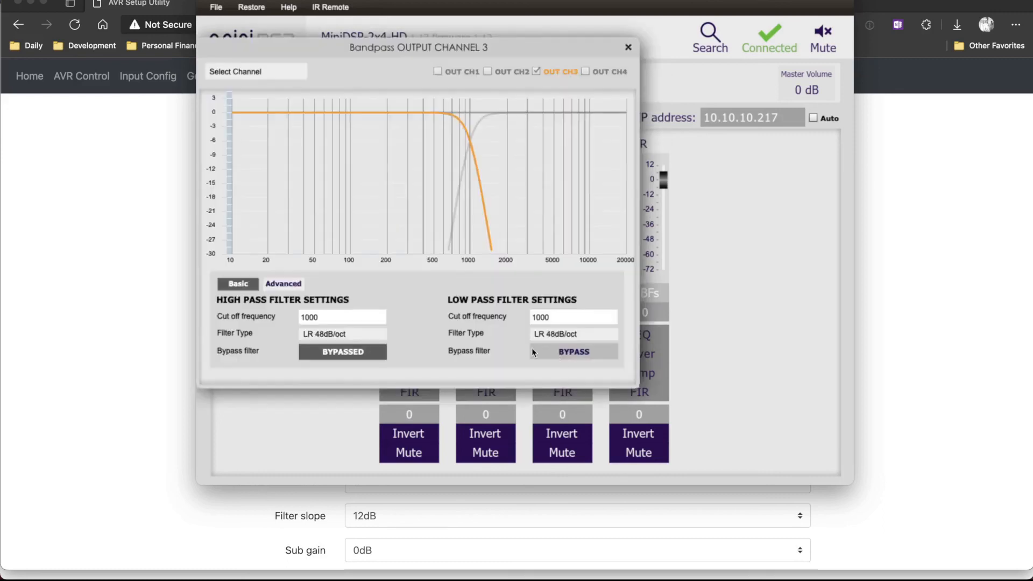
pyautogui.click(546, 349)
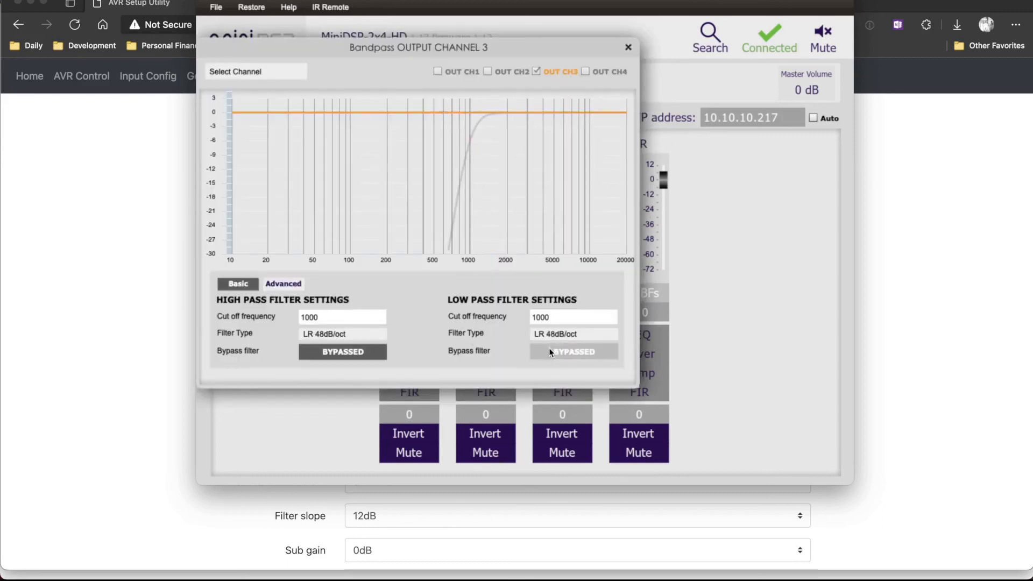
pyautogui.click(627, 48)
# Bypass the high pass crossover filter of the RR output.
pyautogui.click(621, 354)
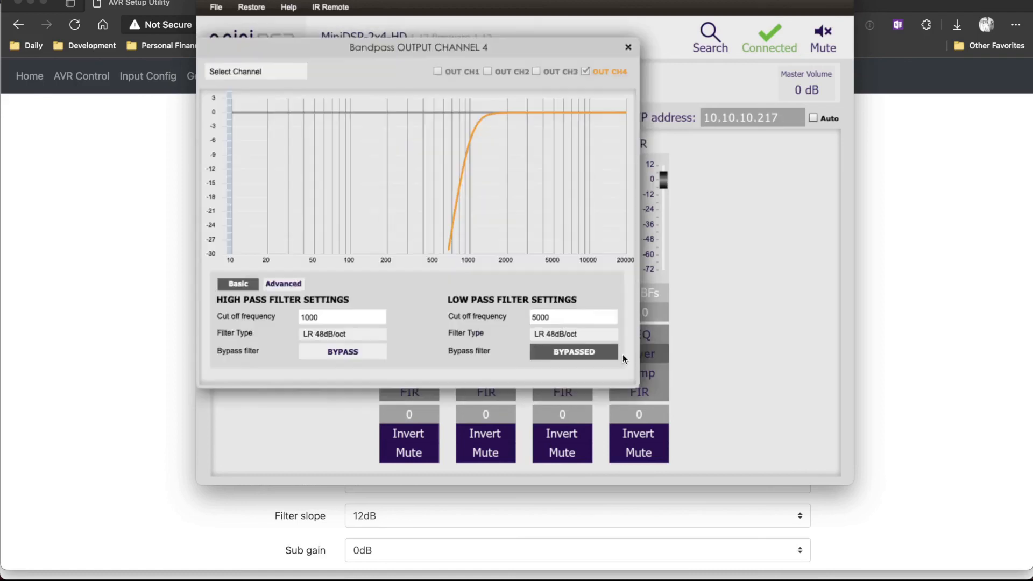
pyautogui.click(359, 353)
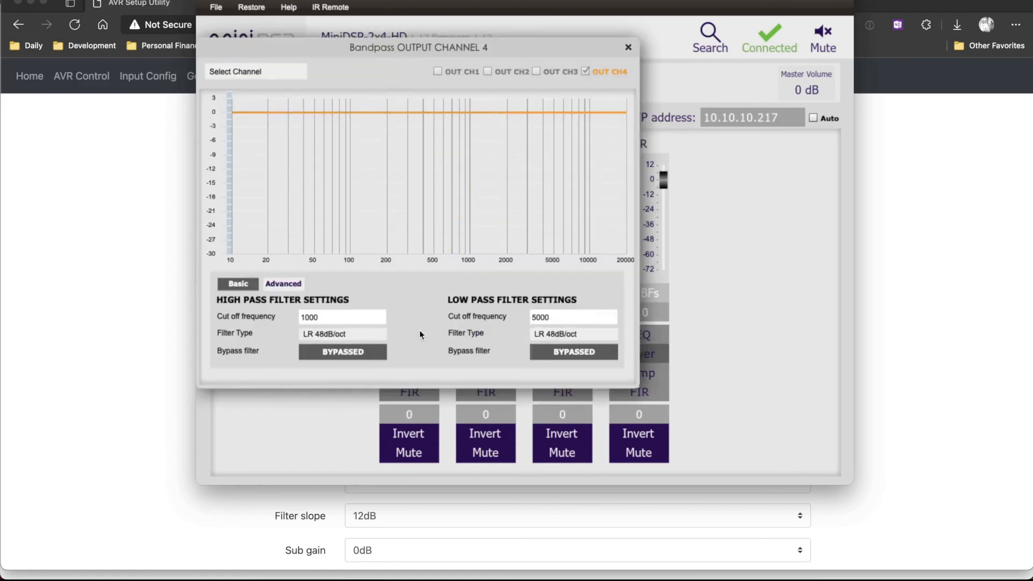
pyautogui.click(628, 47)
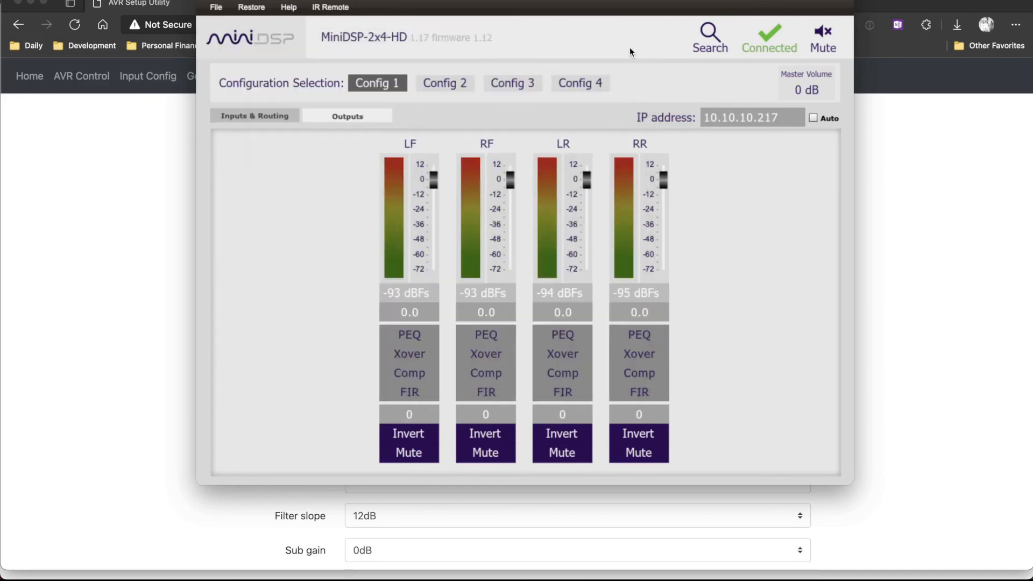
# Inspect the LF output's compressor settings and switch to the presentation slide about sub measurements.
pyautogui.click(418, 377)
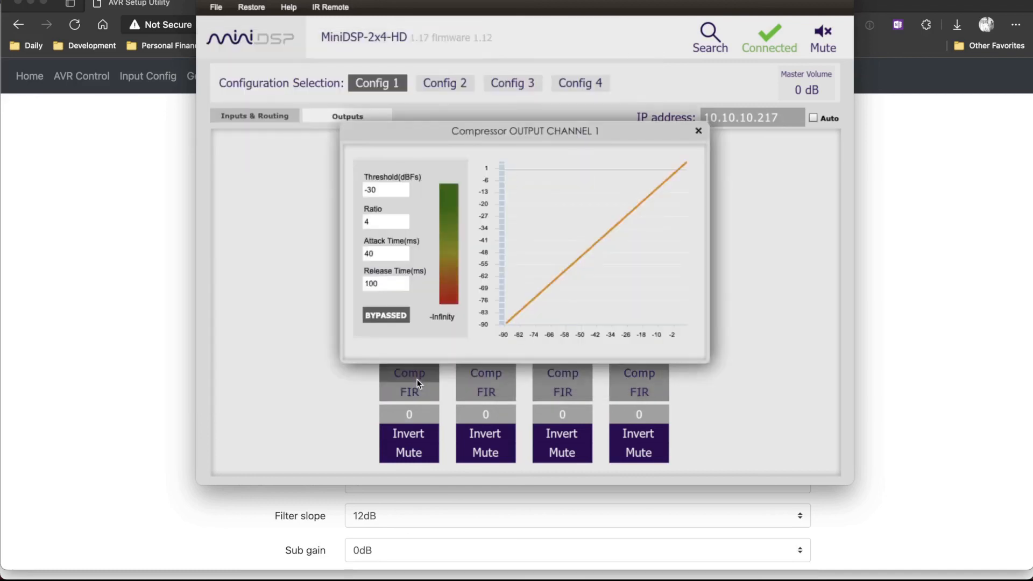
pyautogui.click(697, 131)
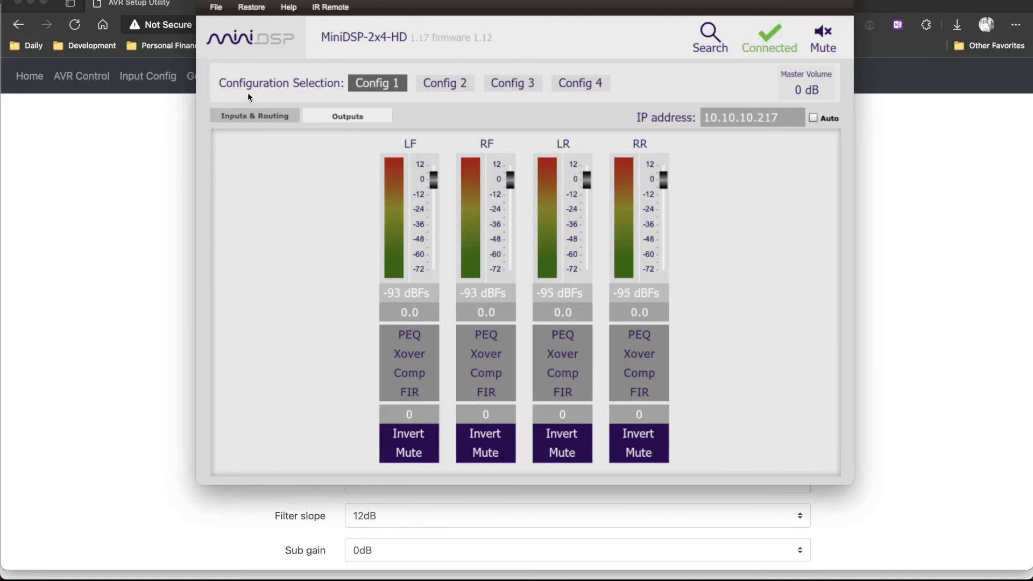
pyautogui.click(145, 159)
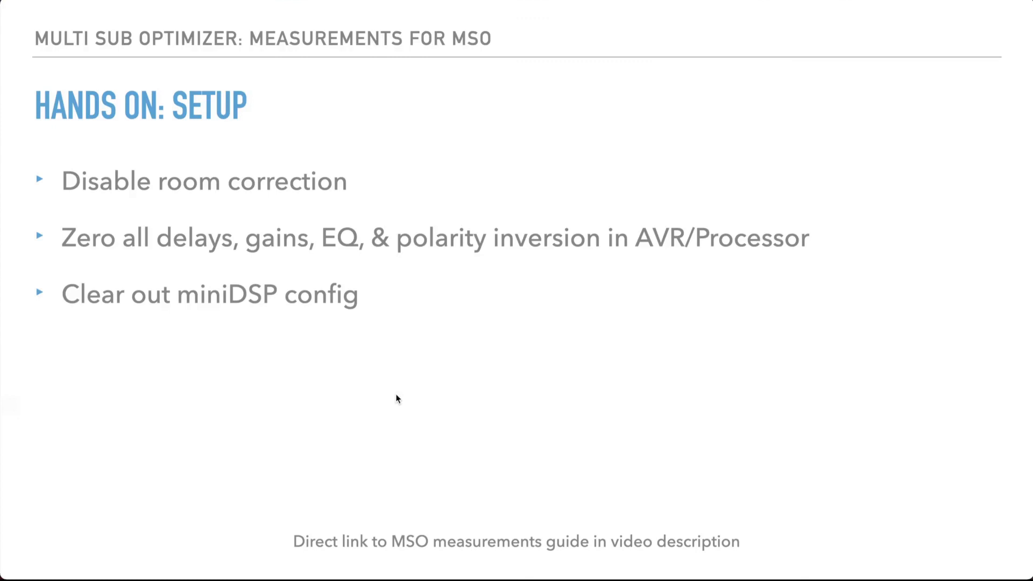
pyautogui.press('Right')
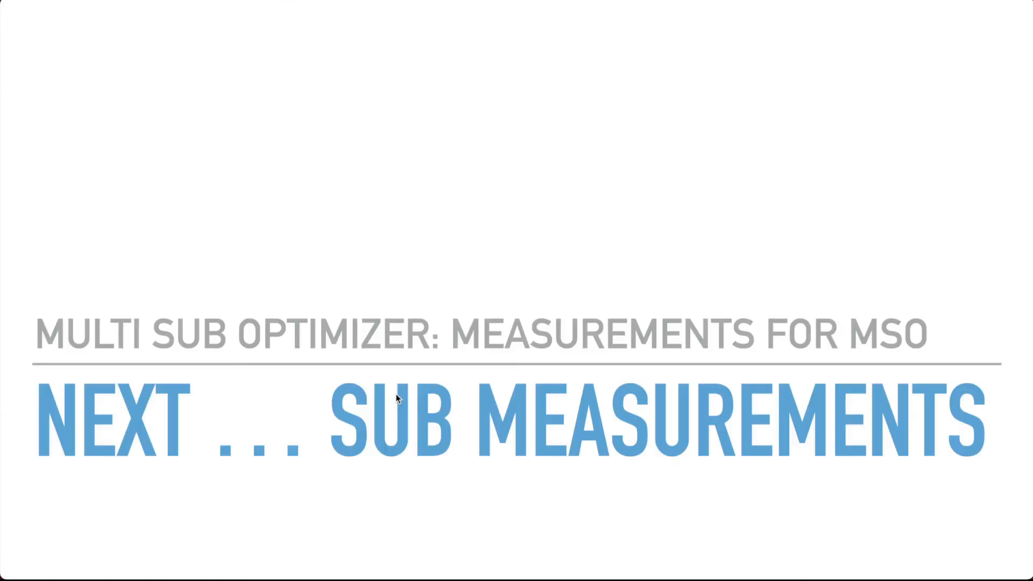